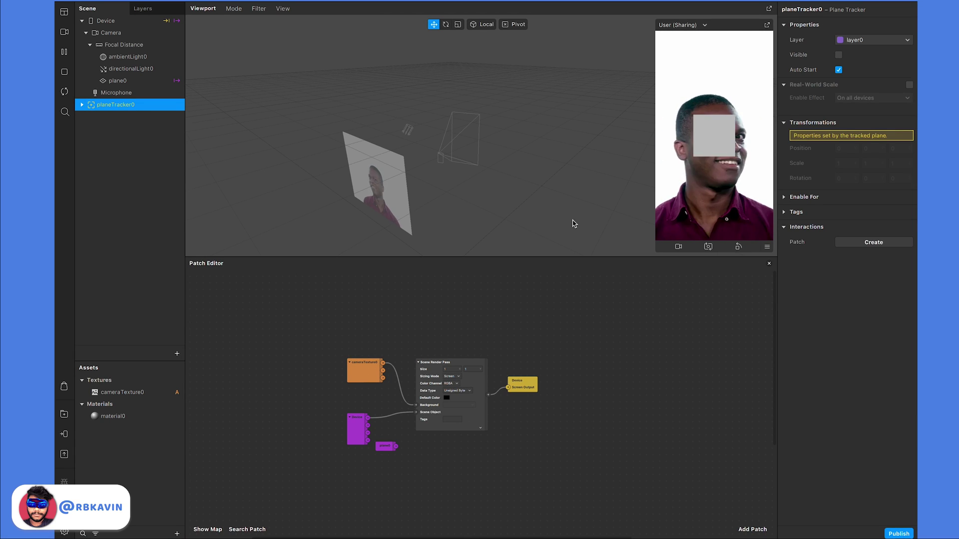
# - Reposition the Device Screen Output patch beside the Scene Render Pass patch, with its connection intact
pyautogui.scroll(3, 520, 350)
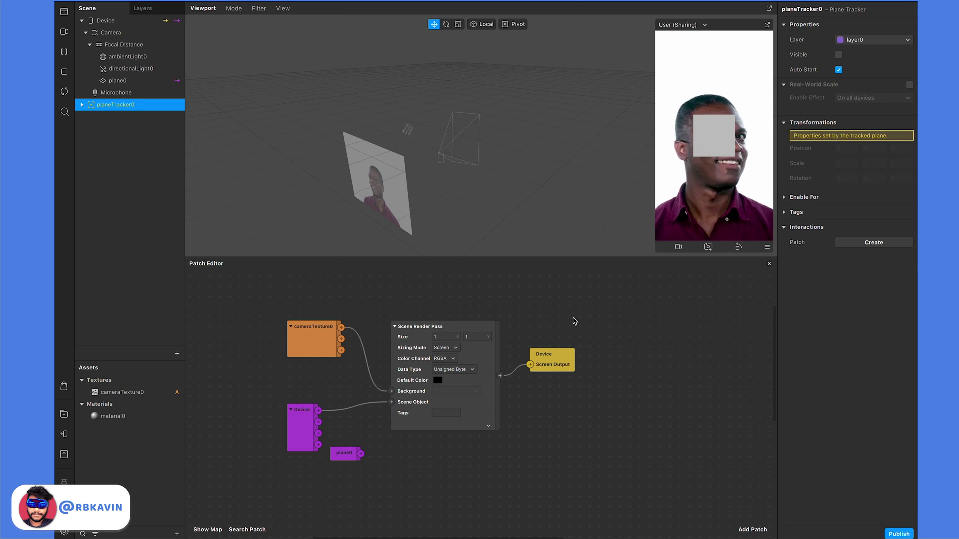
pyautogui.click(274, 131)
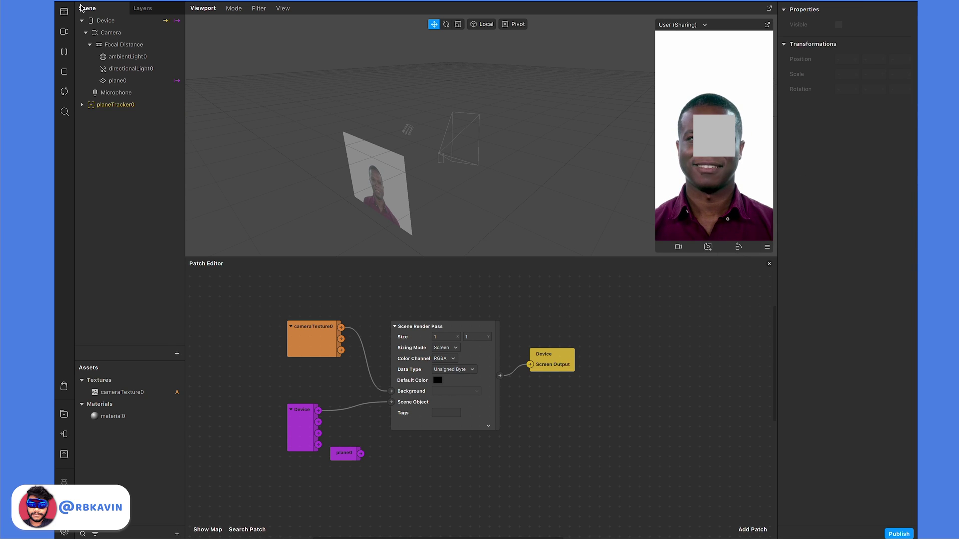
pyautogui.click(109, 21)
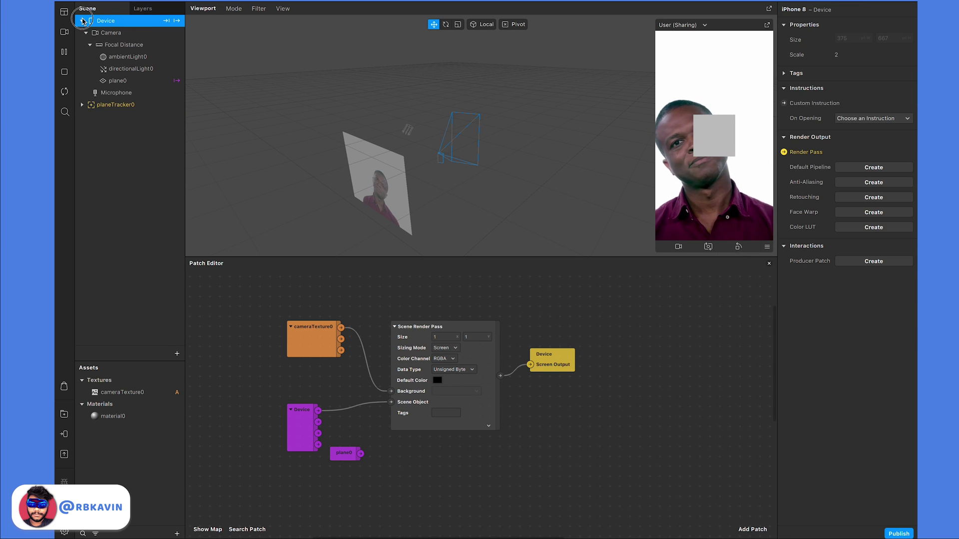
pyautogui.click(82, 21)
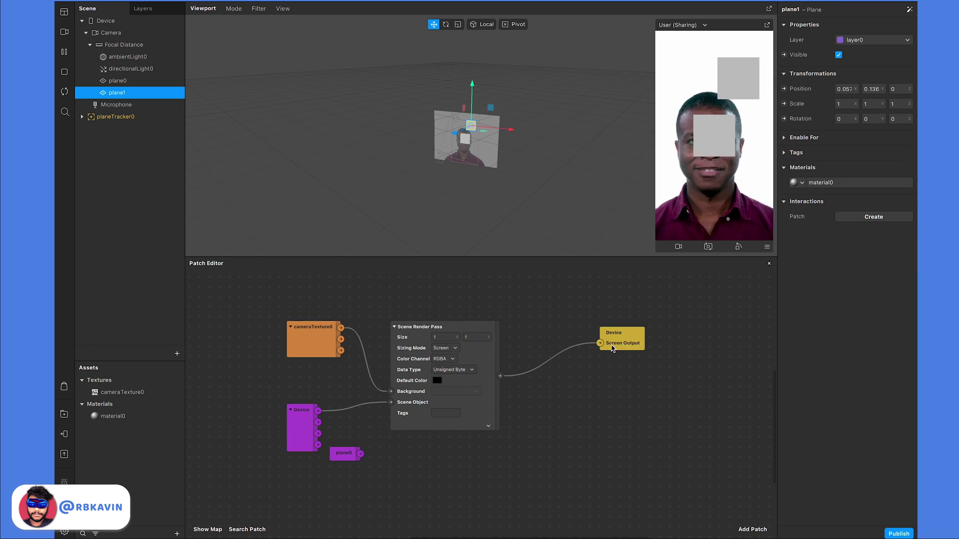
pyautogui.moveTo(620, 345); pyautogui.dragTo(590, 371)
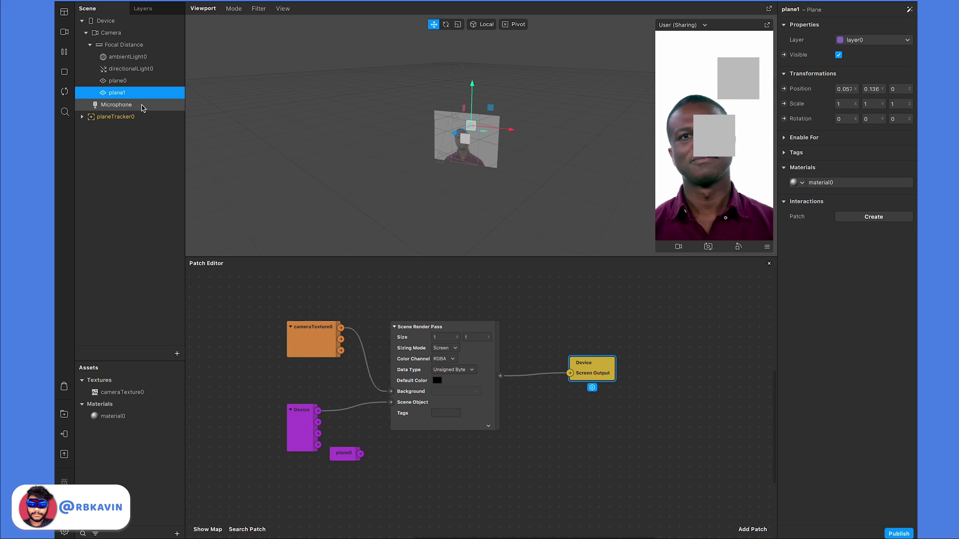
# - Inspect plane0's properties and the settings of the material0 it uses
pyautogui.click(142, 81)
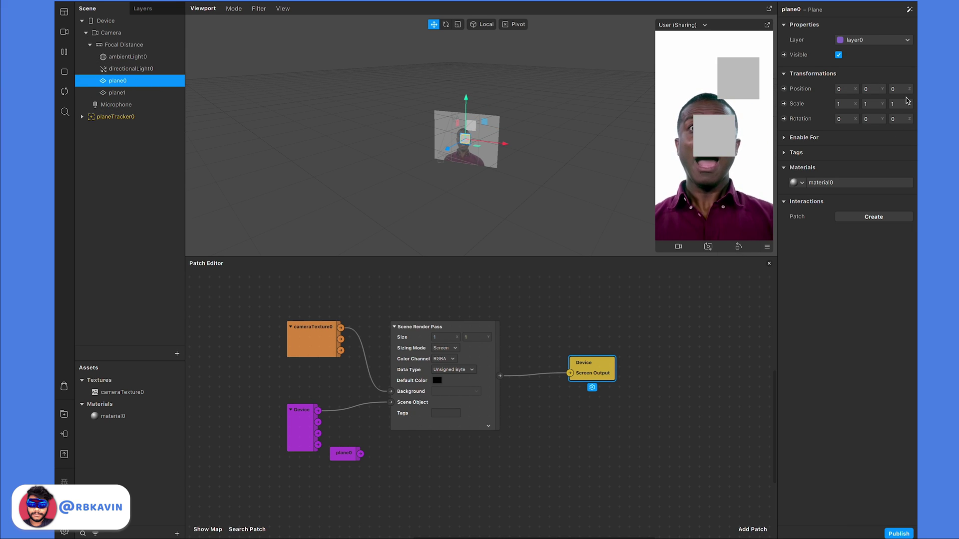
pyautogui.click(832, 183)
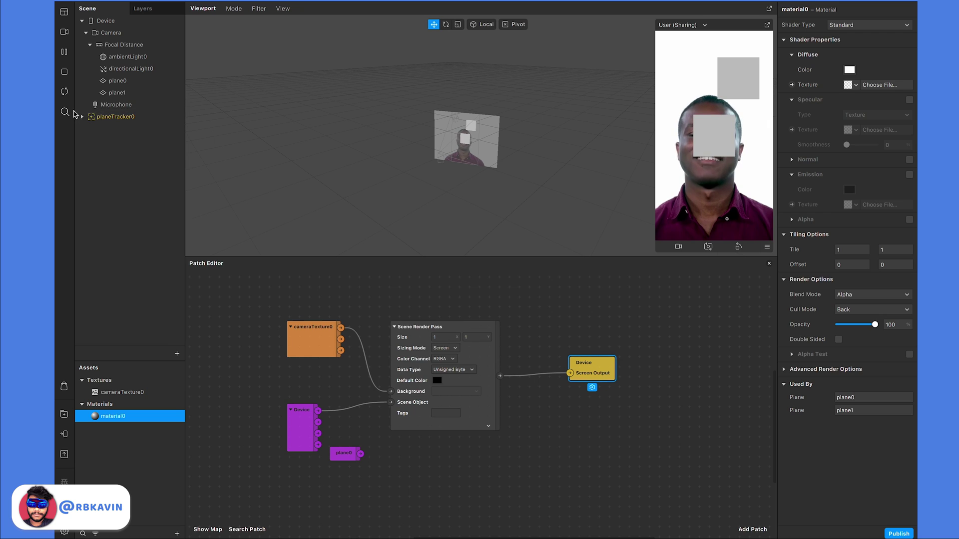
pyautogui.click(126, 81)
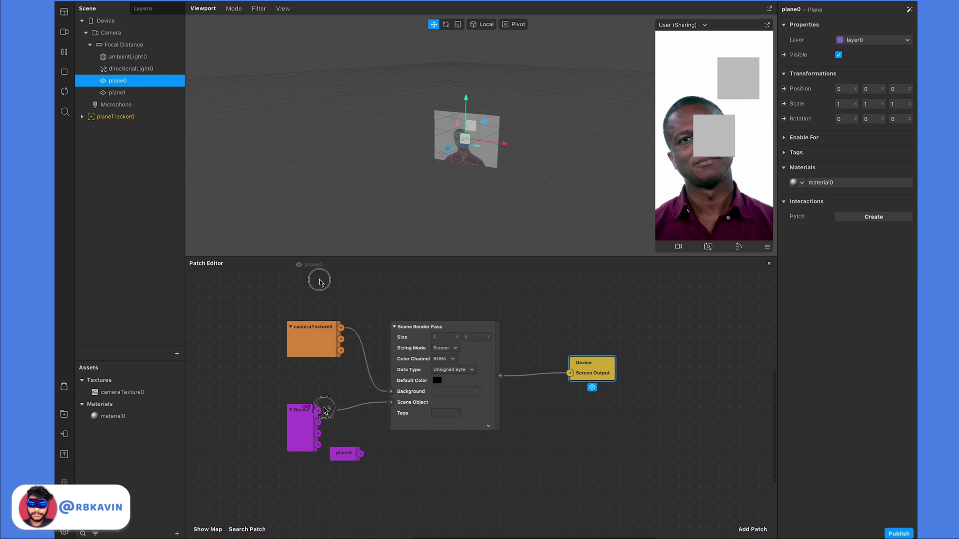
# - Connect the plane0 patch to the Scene Render Pass's Scene Object input, comparing it with the Device patch as the source
pyautogui.hscroll(-5, 368, 407)
pyautogui.scroll(-2, 368, 406)
pyautogui.click(475, 406)
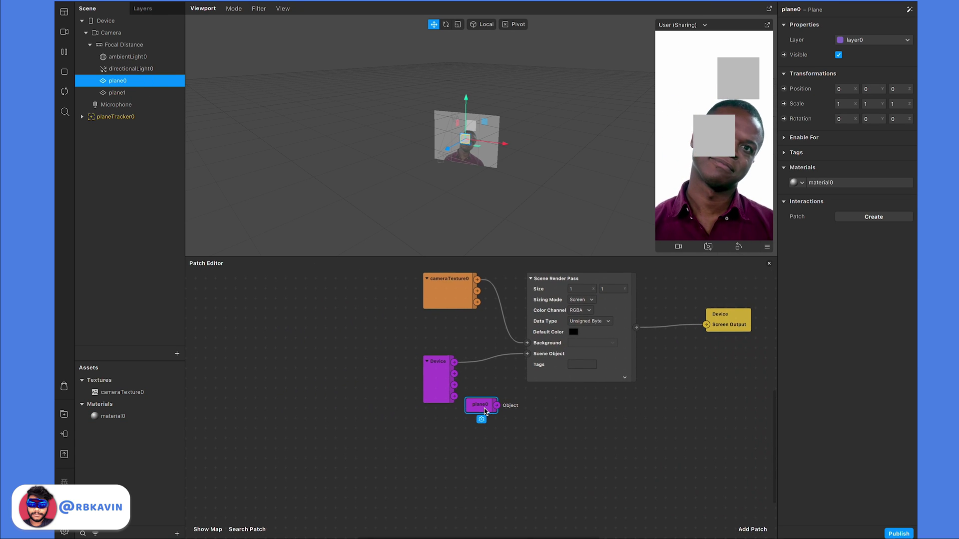
pyautogui.moveTo(496, 405); pyautogui.dragTo(527, 355)
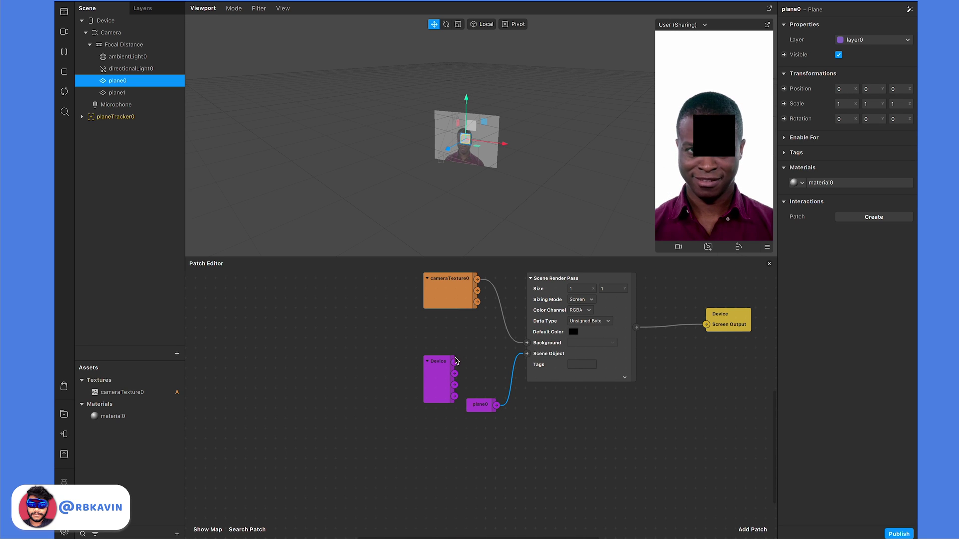
pyautogui.moveTo(454, 362); pyautogui.dragTo(527, 354)
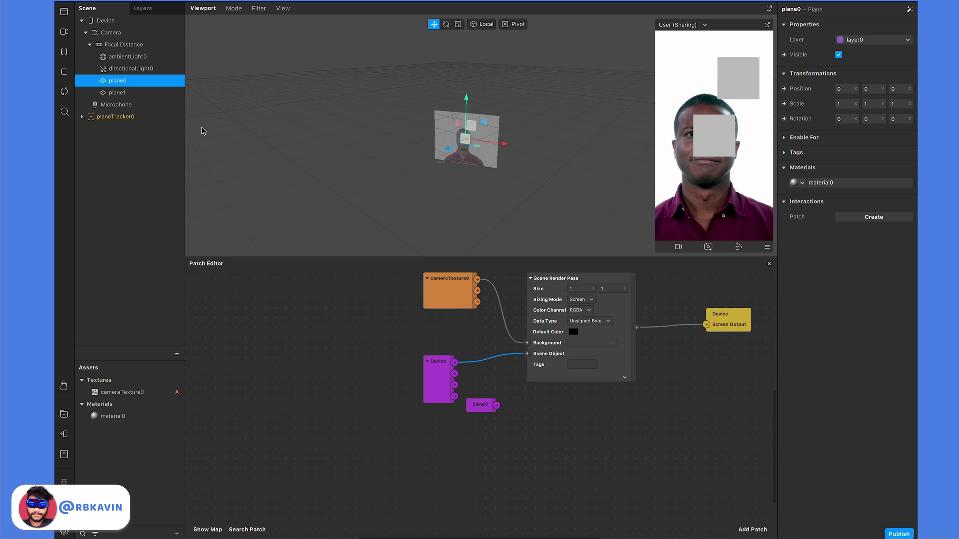
pyautogui.moveTo(502, 406); pyautogui.dragTo(527, 354)
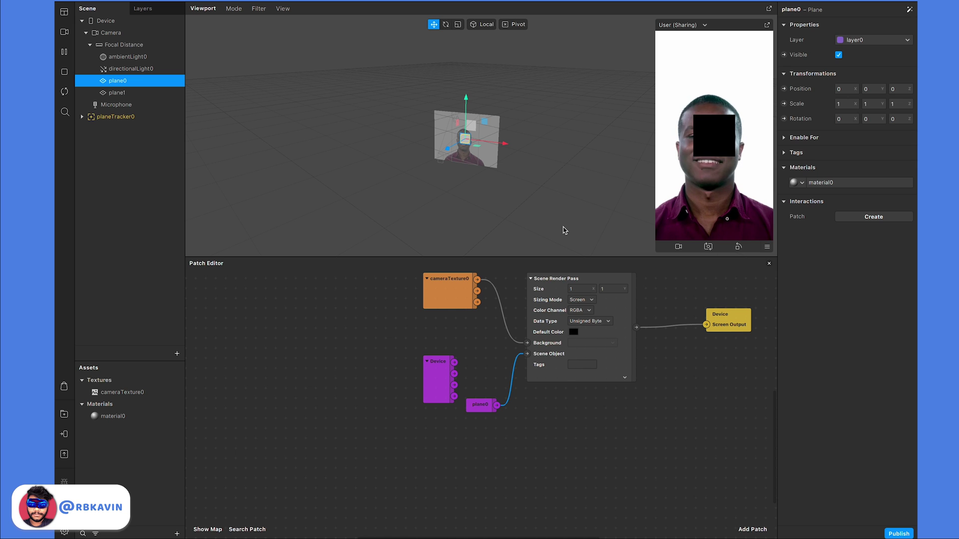
# - Insert a Null Object and group plane0, ambientLight0 and directionalLight0 under it
pyautogui.click(122, 181)
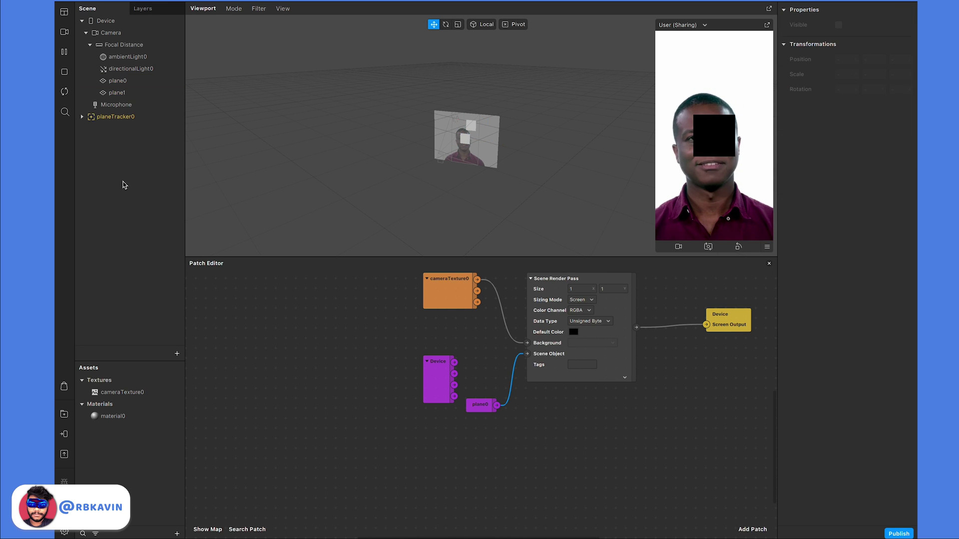
pyautogui.click(178, 355)
pyautogui.click(131, 291)
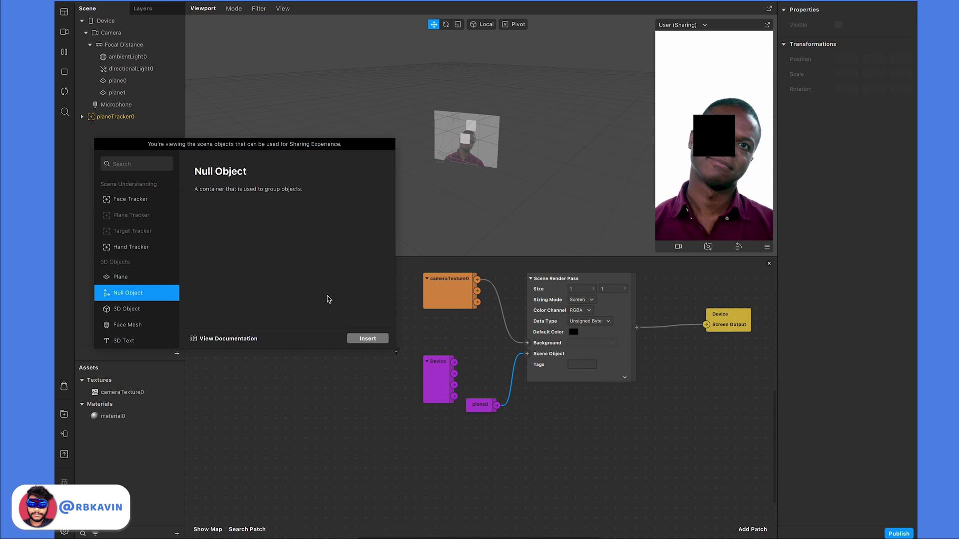
pyautogui.click(370, 338)
pyautogui.moveTo(120, 80); pyautogui.dragTo(163, 106)
pyautogui.click(128, 56)
pyautogui.keyDown('shift'); pyautogui.click(131, 68); pyautogui.keyUp('shift')
# - Add nullObject0 as a patch, connect it to the Scene Render Pass's Scene Object input, and place it below the plane0 patch
pyautogui.moveTo(131, 70); pyautogui.dragTo(528, 354)
pyautogui.moveTo(456, 327); pyautogui.dragTo(486, 436)
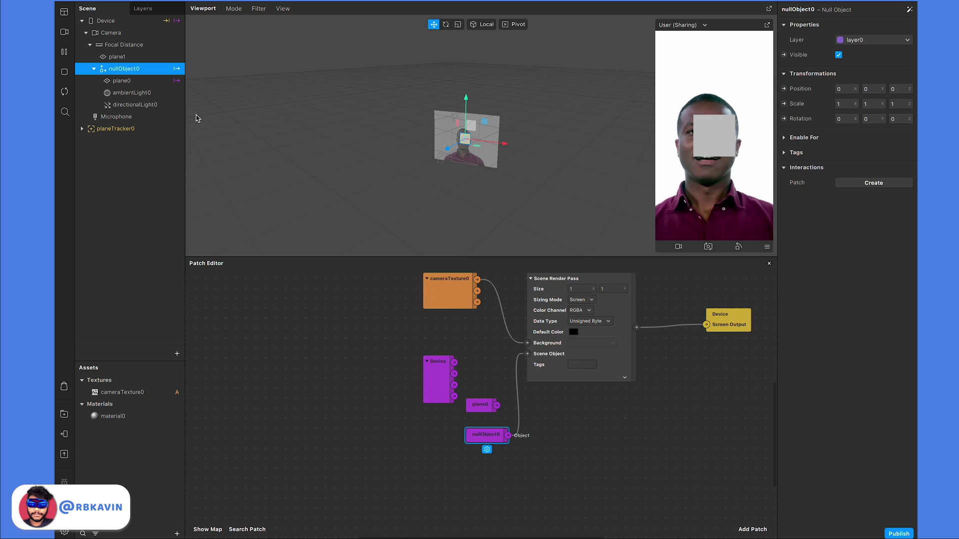
pyautogui.click(132, 58)
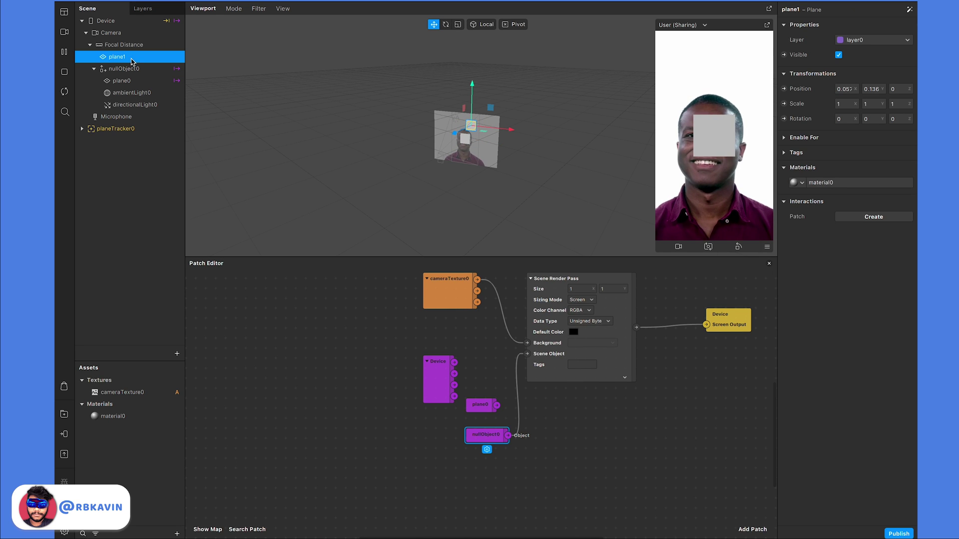
# - Duplicate the Scene Render Pass patch below the original and connect cameraTexture0 to the copy's Background input
pyautogui.click(611, 400)
pyautogui.moveTo(614, 368); pyautogui.dragTo(625, 401)
pyautogui.hotkey('ctrl', 'c')
pyautogui.hotkey('ctrl', 'v')
pyautogui.moveTo(477, 280); pyautogui.dragTo(576, 468)
# - Create a new material for plane1 and set its diffuse color to Cayenne
pyautogui.click(139, 81)
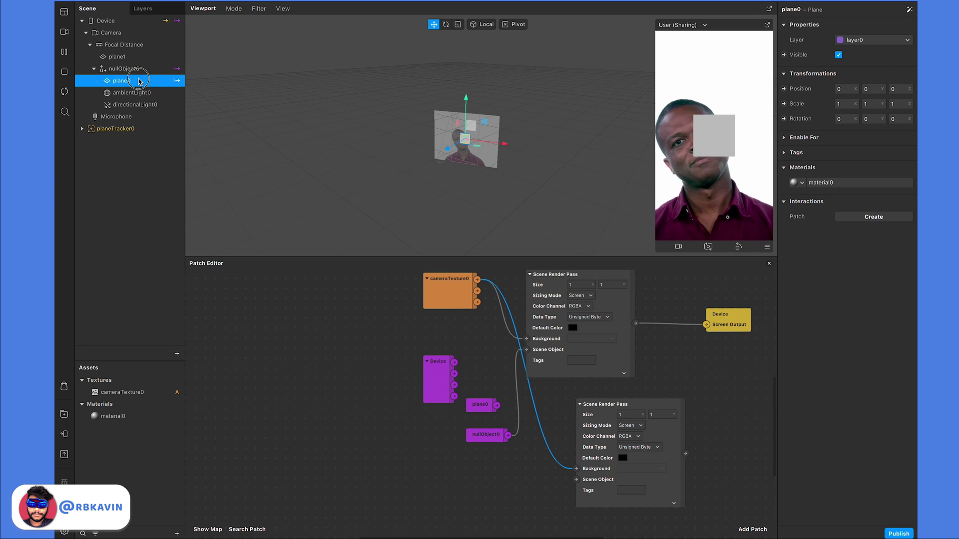
pyautogui.click(120, 56)
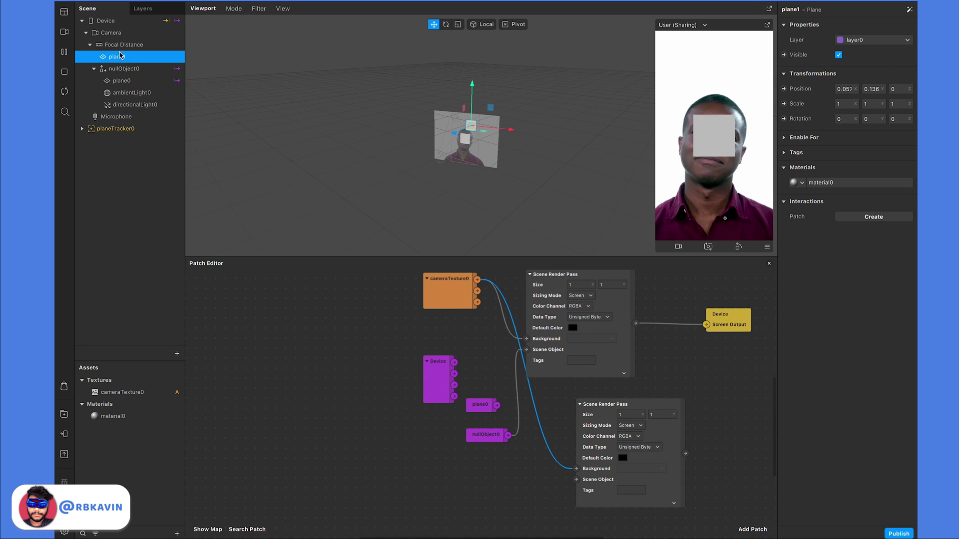
pyautogui.click(822, 183)
pyautogui.click(832, 229)
pyautogui.click(822, 182)
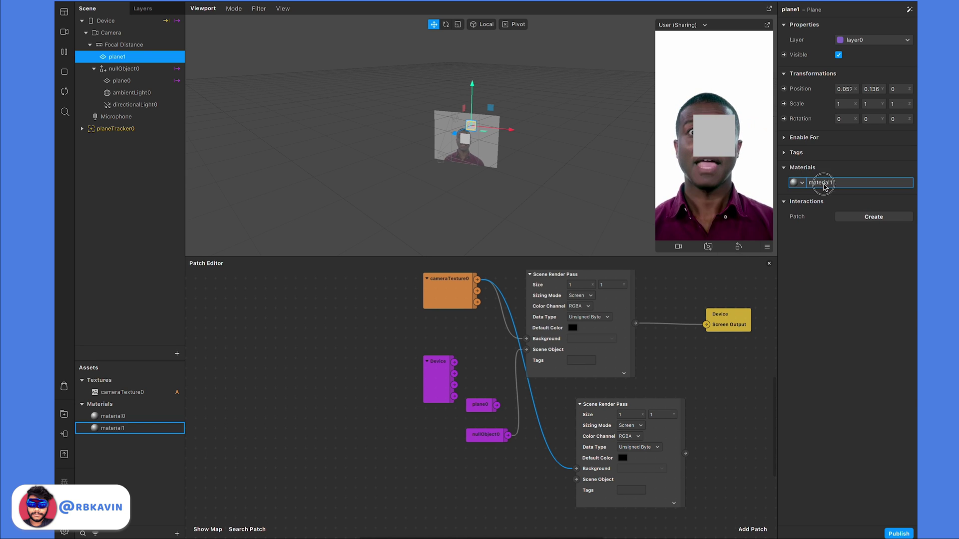
pyautogui.click(849, 69)
pyautogui.click(745, 216)
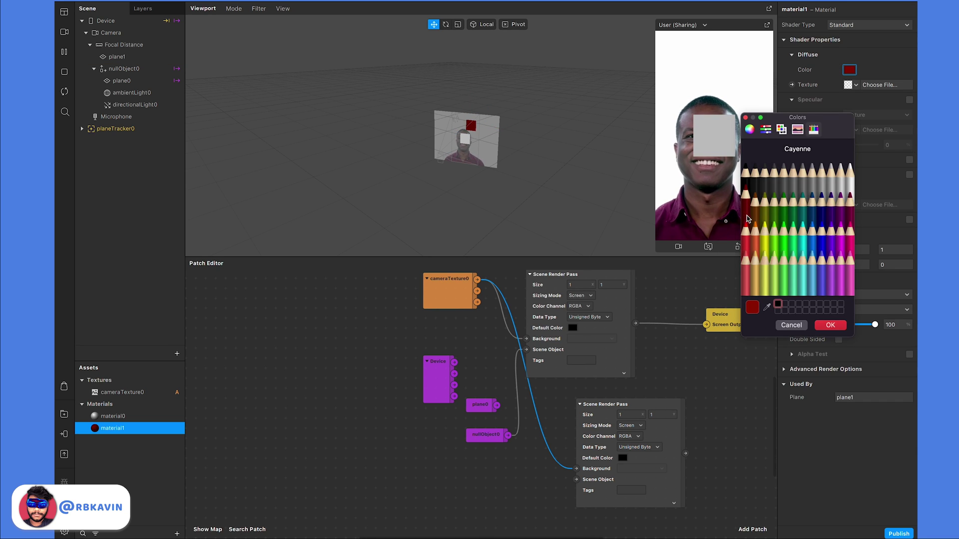
pyautogui.click(830, 325)
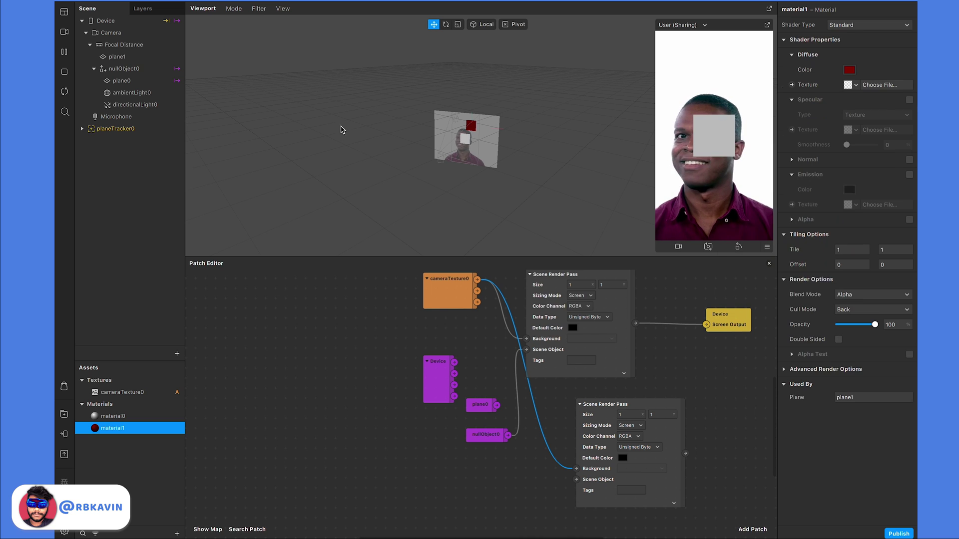
# - Undo plane1's new material, the second Scene Render Pass and the null object grouping
pyautogui.click(116, 56)
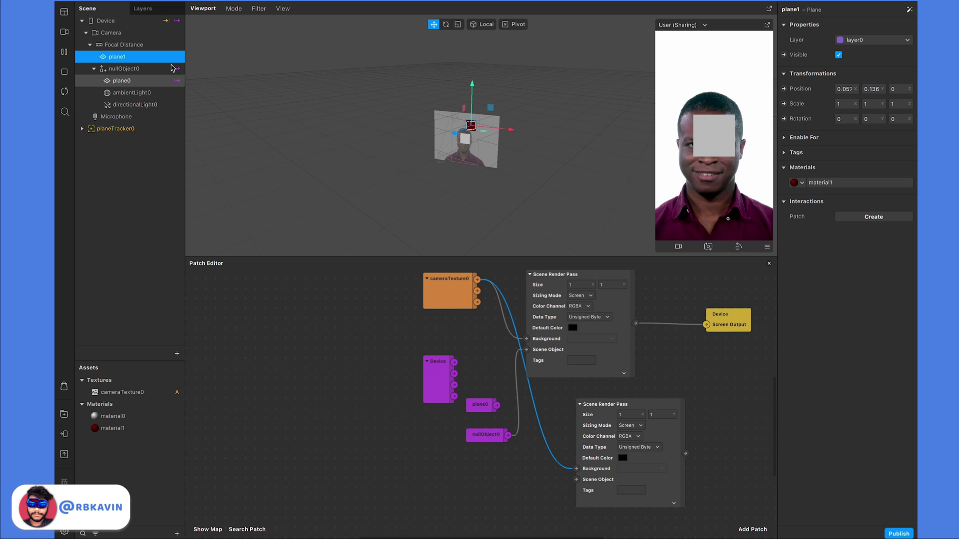
pyautogui.click(381, 199)
pyautogui.hotkey('ctrl', 'z')
pyautogui.hotkey('ctrl', 'z')
pyautogui.hotkey('ctrl', 'z')
pyautogui.hotkey('ctrl', 'z')
pyautogui.hotkey('ctrl', 'z')
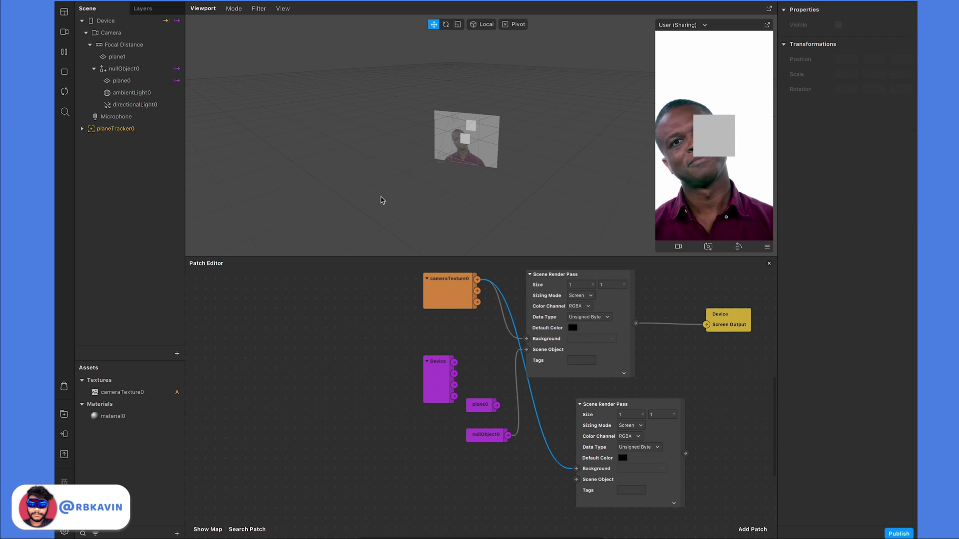
pyautogui.hotkey('ctrl', 'z')
pyautogui.hotkey('ctrl', 'z')
pyautogui.hotkey('ctrl', 'z')
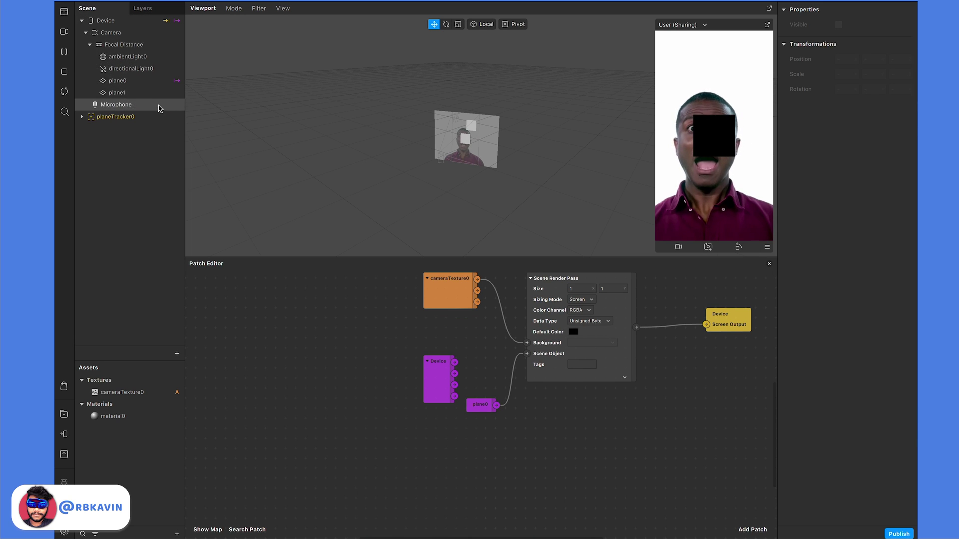
# - Create a new material for plane1 and set its diffuse color to bright red
pyautogui.click(135, 80)
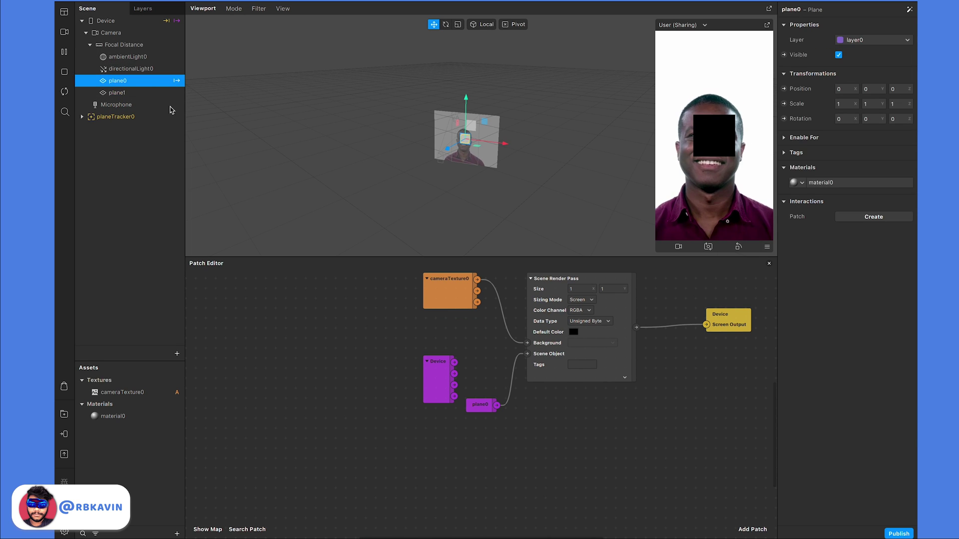
pyautogui.click(134, 93)
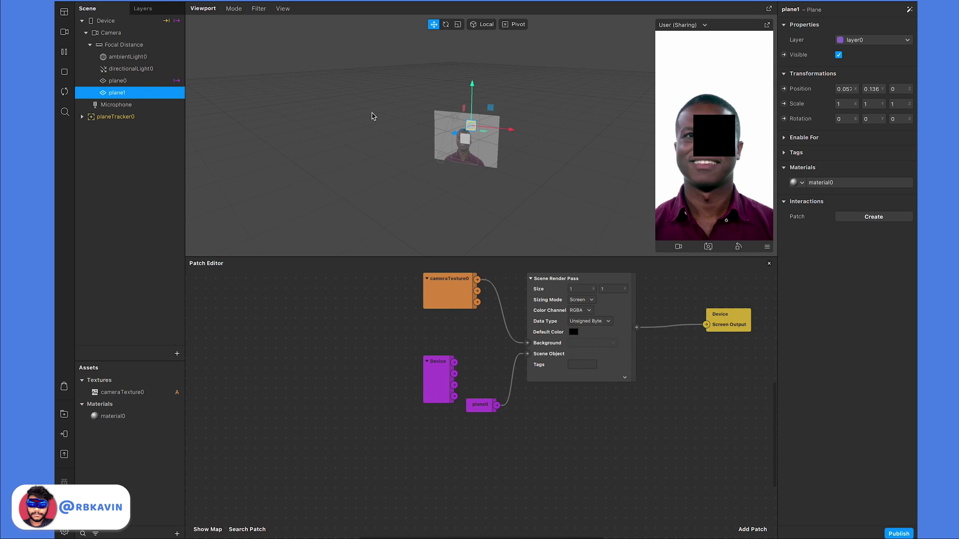
pyautogui.click(821, 183)
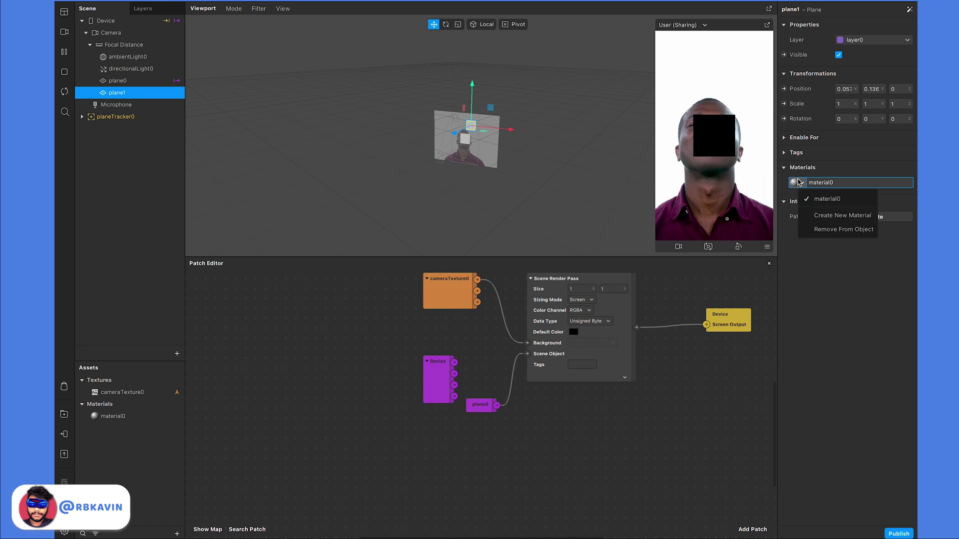
pyautogui.click(844, 216)
pyautogui.click(825, 183)
pyautogui.click(850, 69)
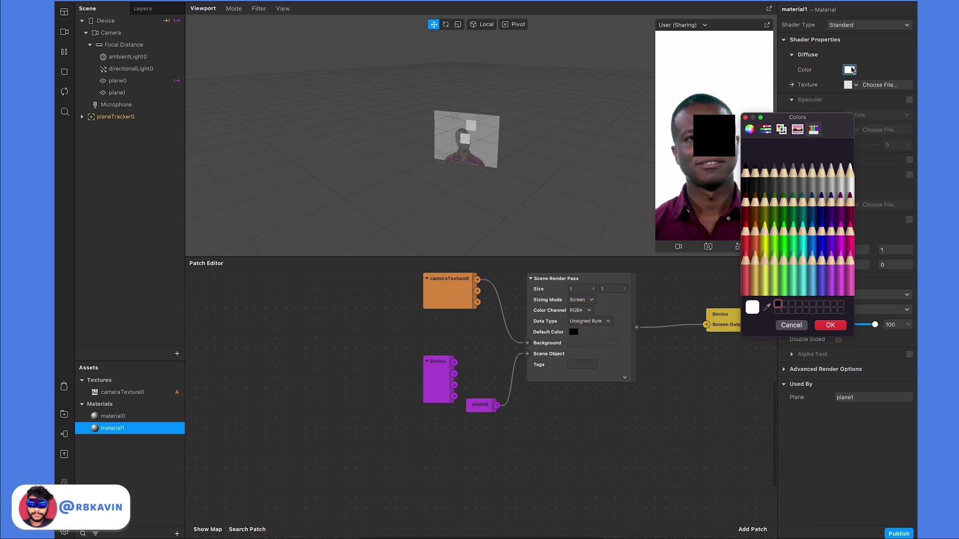
pyautogui.click(746, 229)
pyautogui.click(830, 325)
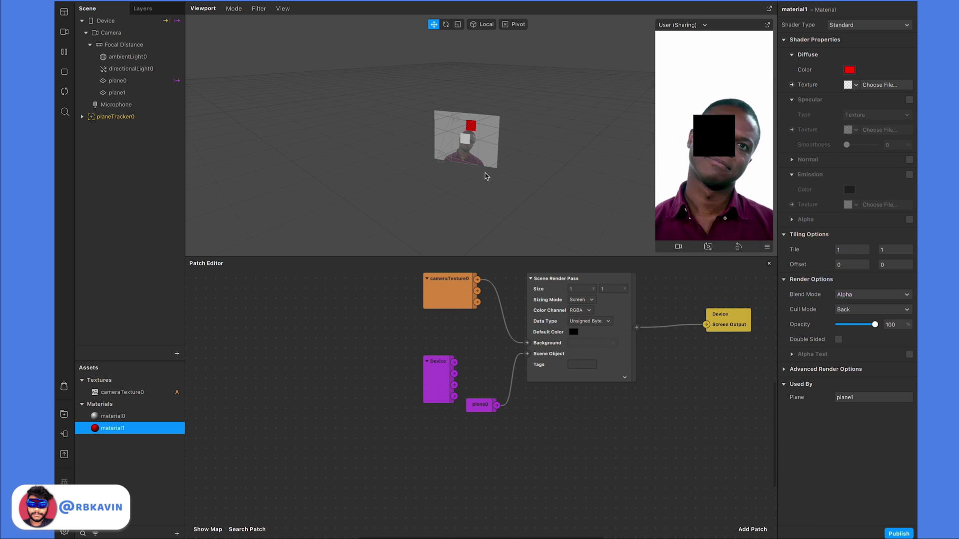
# - Connect the Device patch to the Scene Render Pass's Scene Object input and delete the plane0 patch
pyautogui.scroll(5, 488, 175)
pyautogui.moveTo(454, 362); pyautogui.dragTo(527, 353)
pyautogui.moveTo(481, 405); pyautogui.dragTo(472, 423)
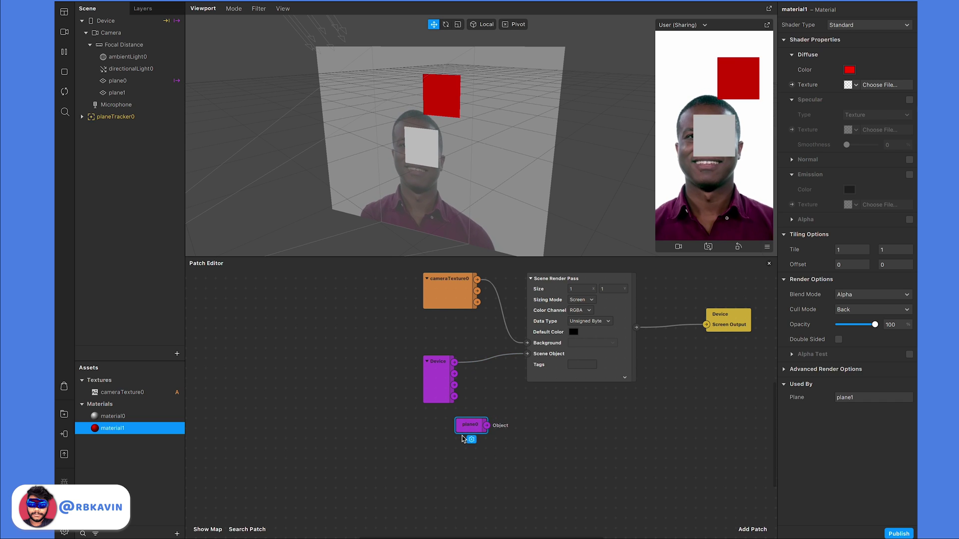
pyautogui.press('Delete')
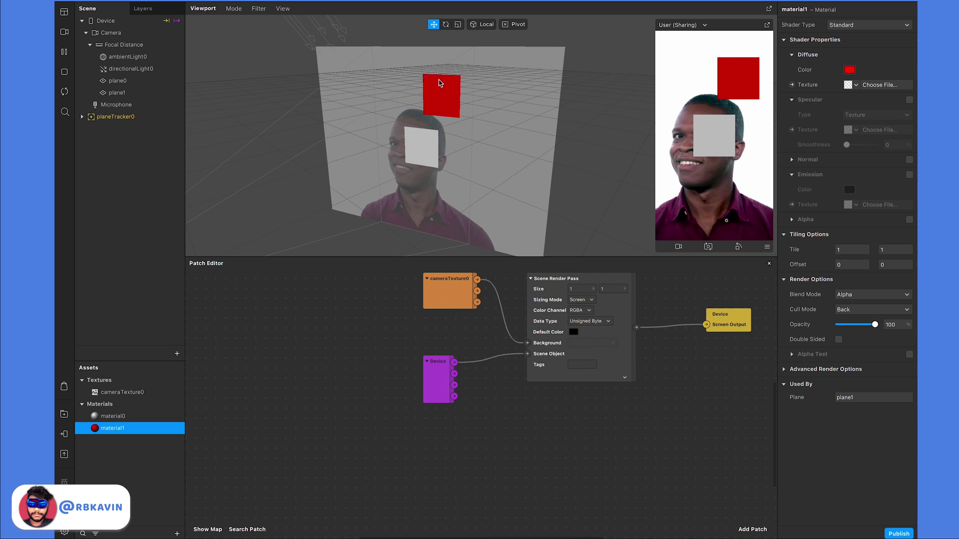
# - Review the properties of plane1, Device and planeTracker0, including the tracker's Tags section
pyautogui.click(438, 94)
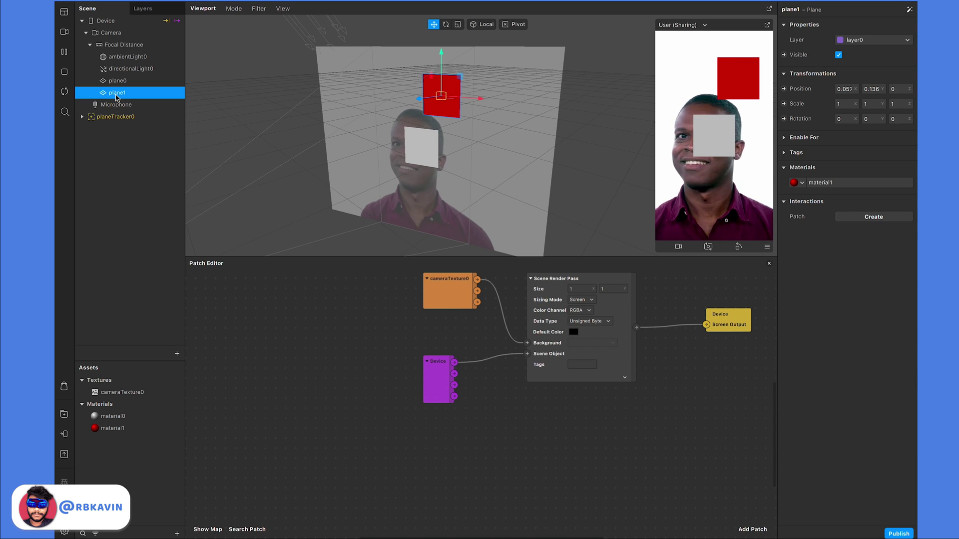
pyautogui.click(134, 21)
pyautogui.click(120, 116)
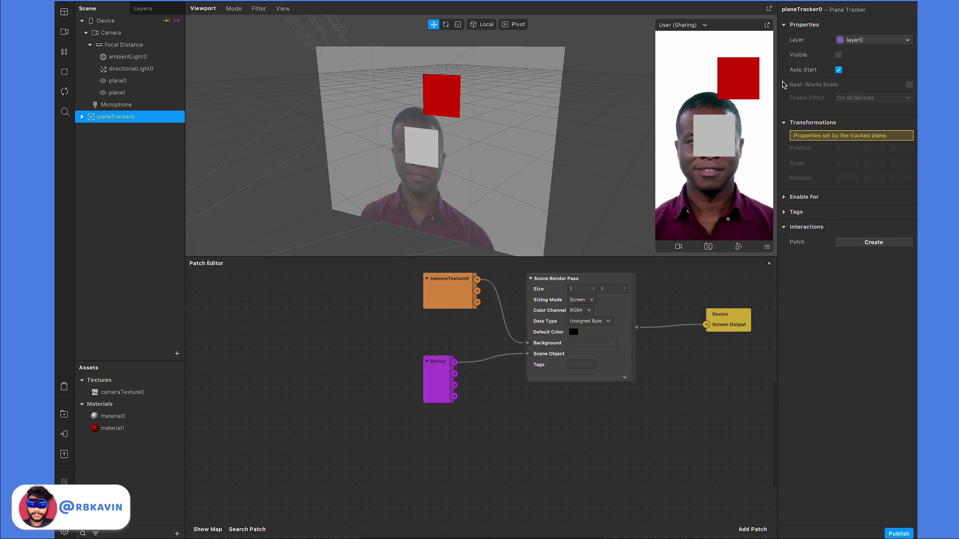
pyautogui.click(796, 212)
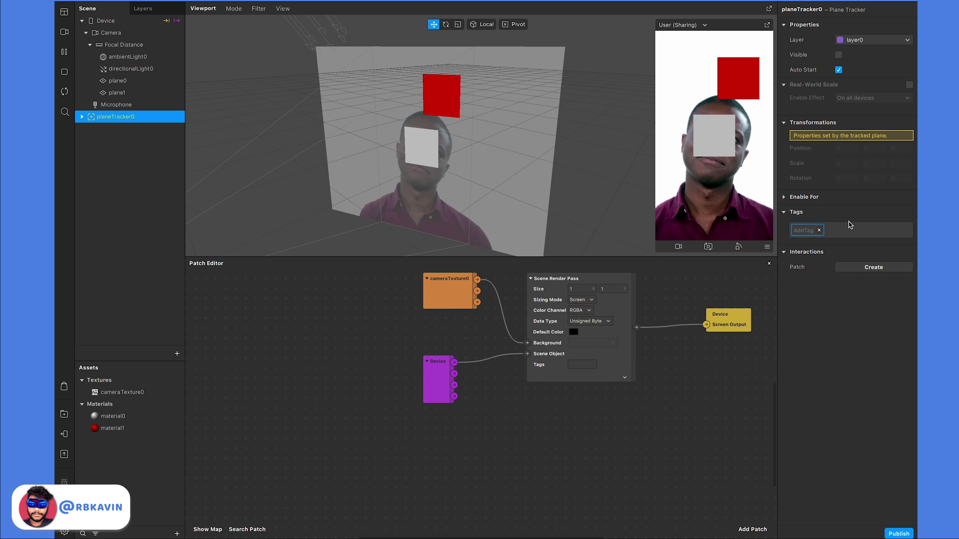
pyautogui.click(120, 93)
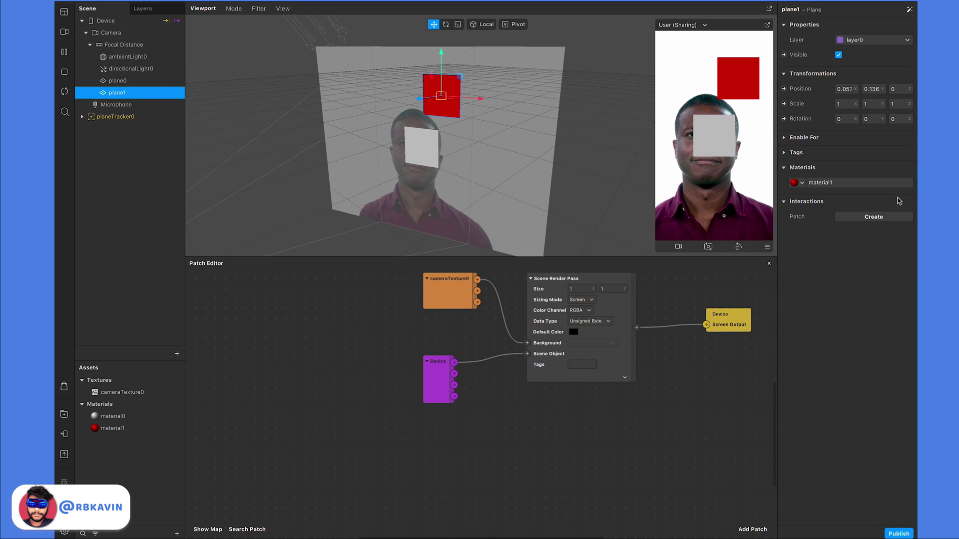
# - Add the tag "red" to plane1
pyautogui.click(788, 153)
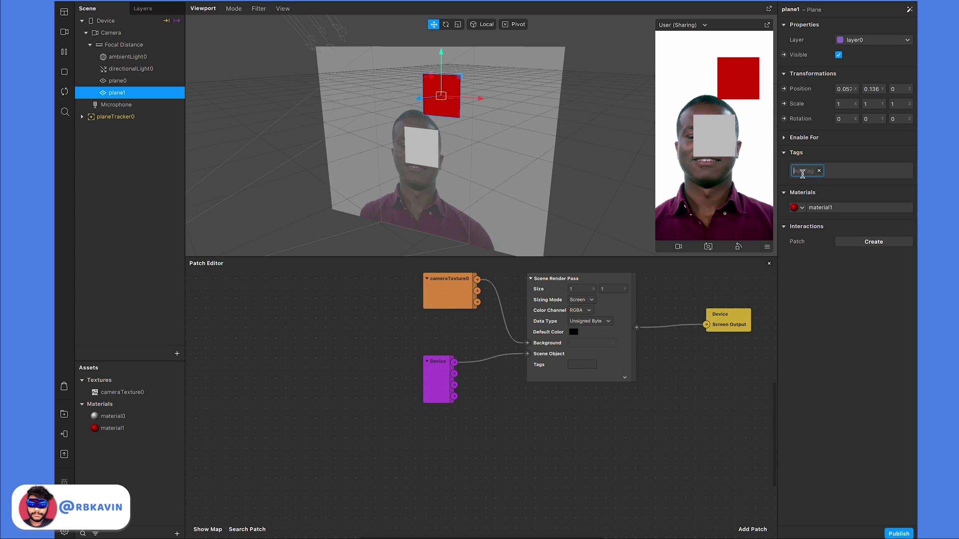
pyautogui.write('red')
pyautogui.press('Return')
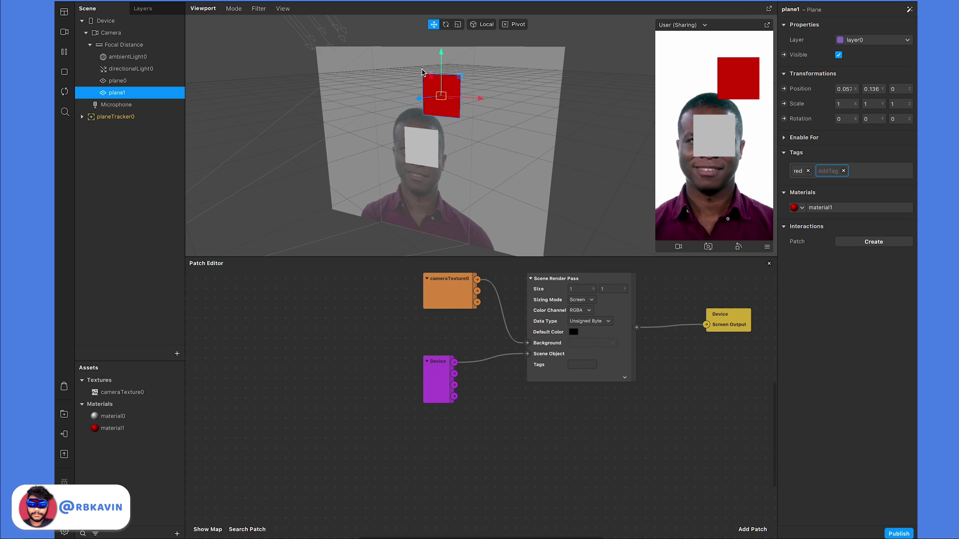
# - Add the tag "white" to plane0 under Focal Distance
pyautogui.scroll(3, 422, 72)
pyautogui.scroll(1, 422, 72)
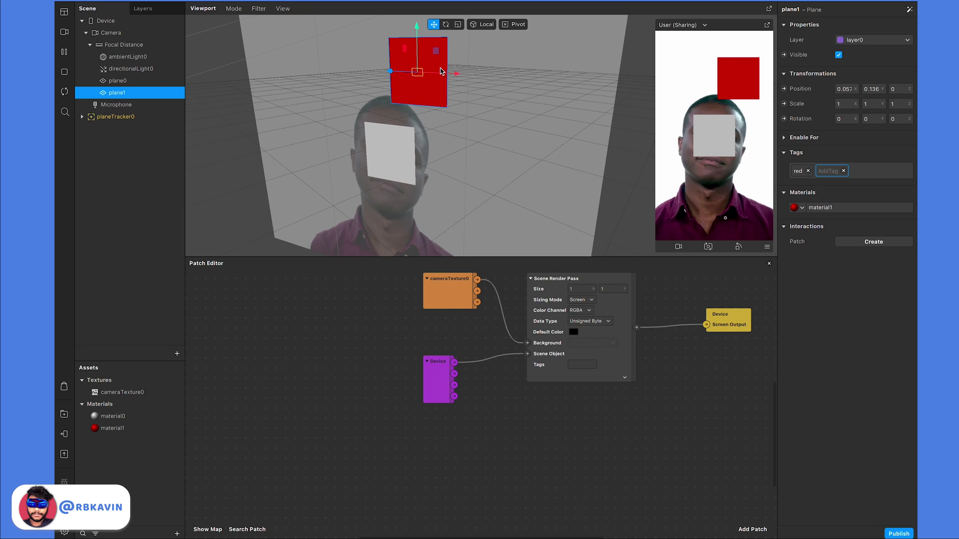
pyautogui.click(120, 81)
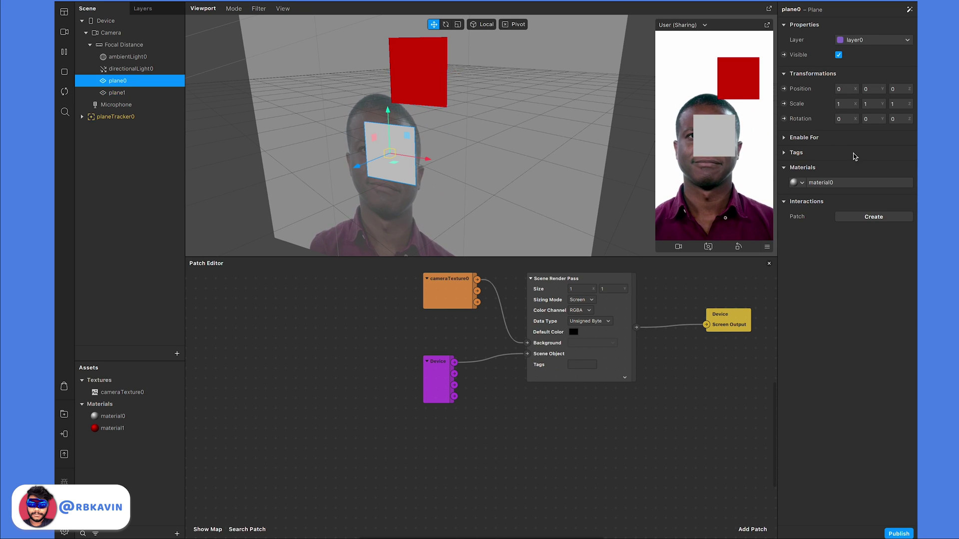
pyautogui.click(784, 153)
pyautogui.write('whi')
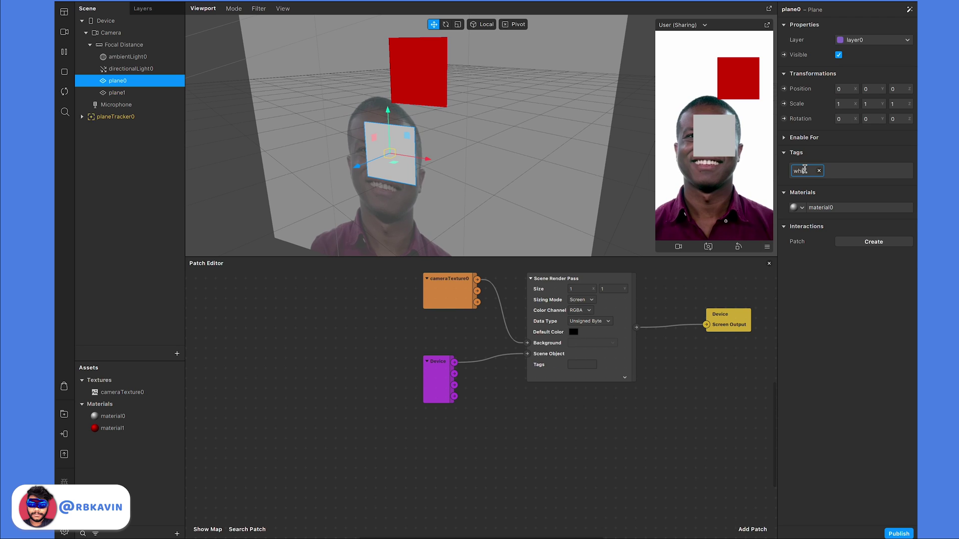
pyautogui.write('te')
pyautogui.press('Return')
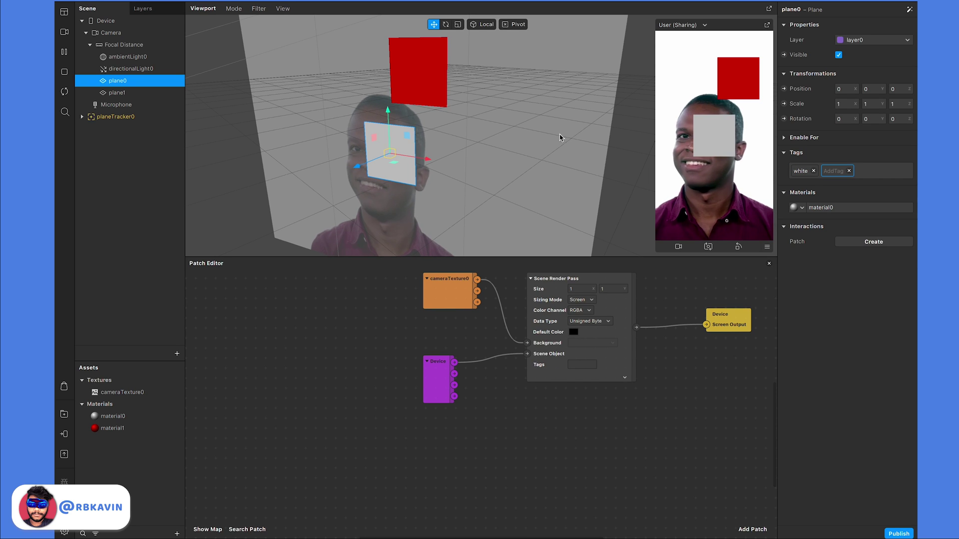
# - Add the shared tag "planes" to both plane0 and plane1
pyautogui.click(142, 92)
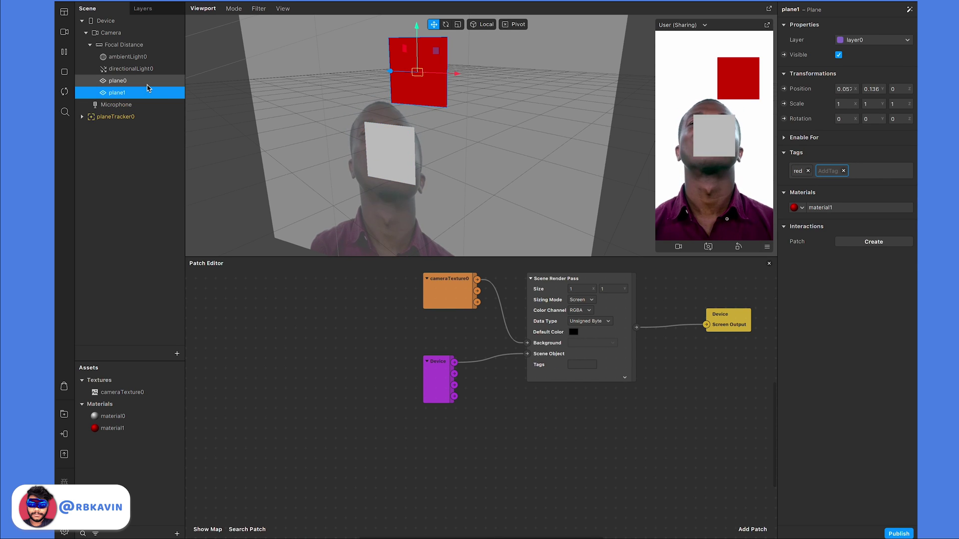
pyautogui.click(147, 83)
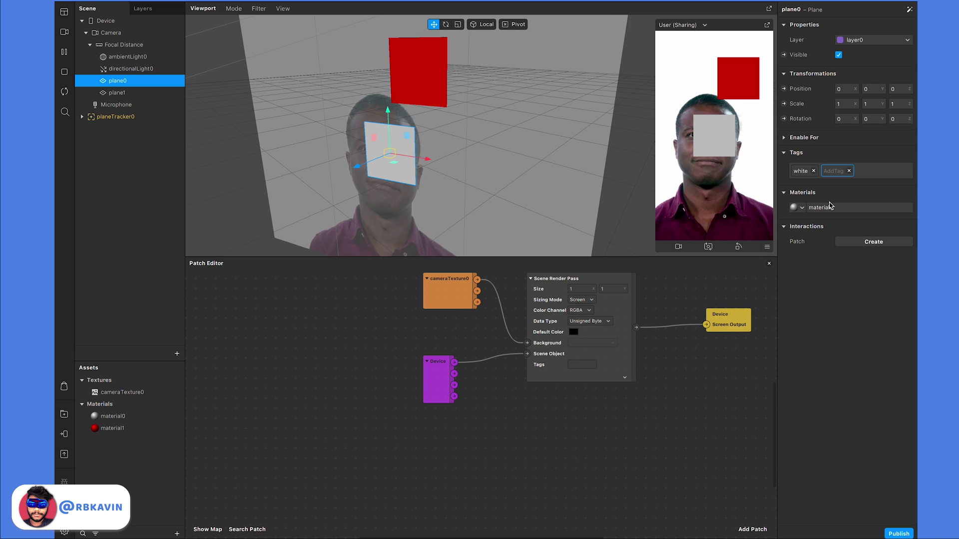
pyautogui.write('plane')
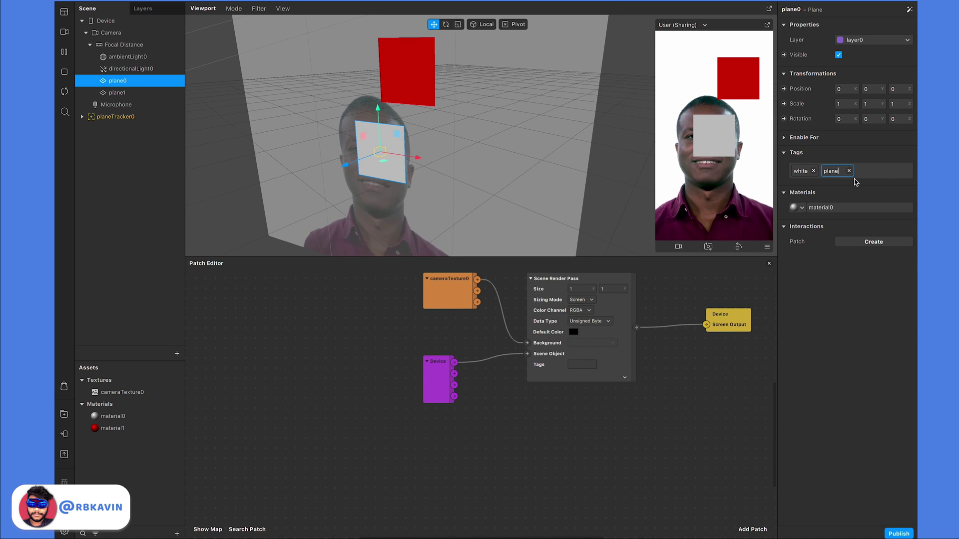
pyautogui.press('Return')
pyautogui.click(118, 93)
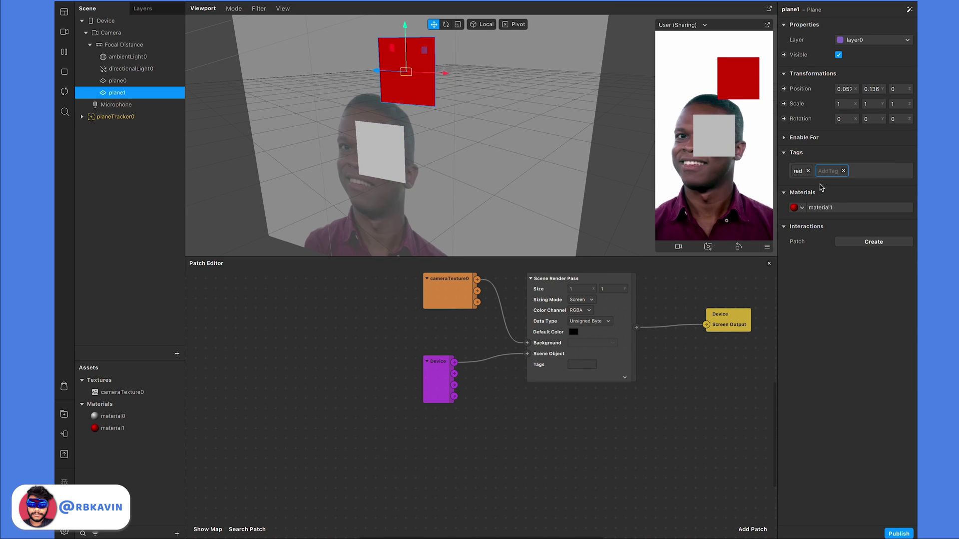
pyautogui.click(830, 172)
pyautogui.write('p')
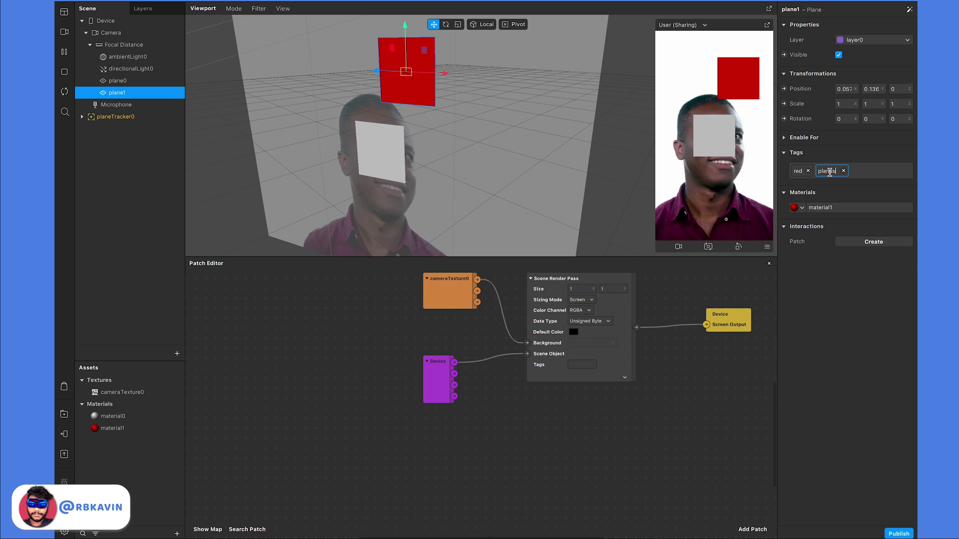
pyautogui.write('lanes')
pyautogui.press('Return')
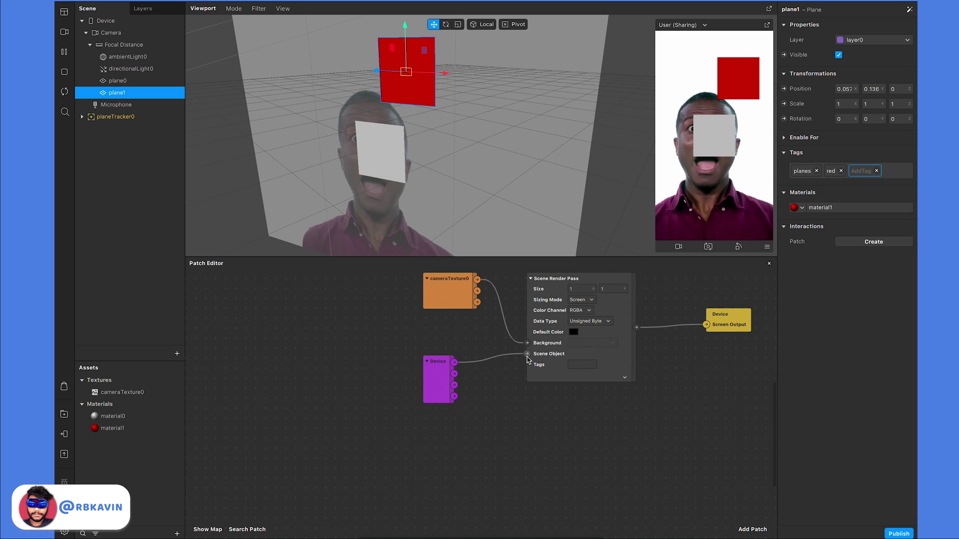
# - Disconnect the Device patch from the Scene Object input and set the Scene Render Pass's Tags to "red"
pyautogui.moveTo(521, 355); pyautogui.dragTo(523, 356)
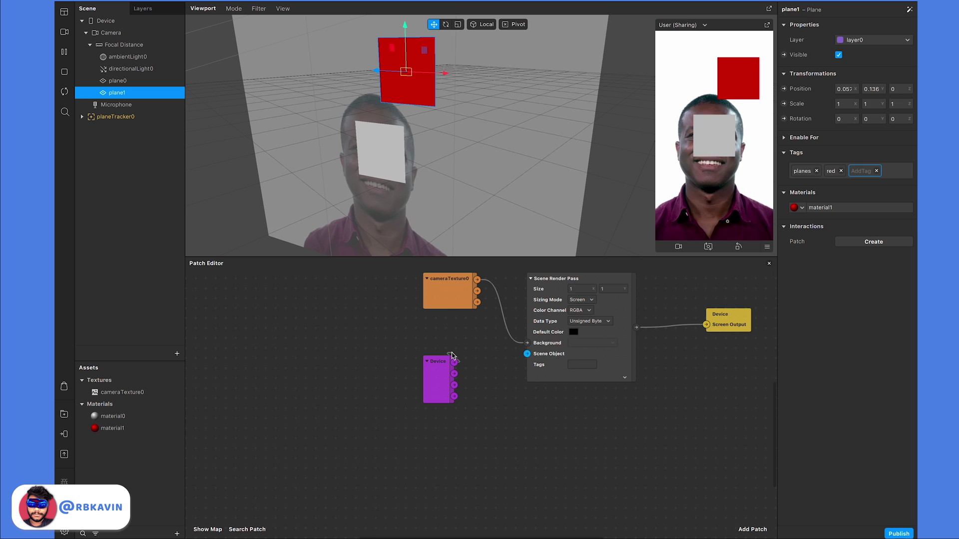
pyautogui.click(584, 365)
pyautogui.scroll(5, 585, 364)
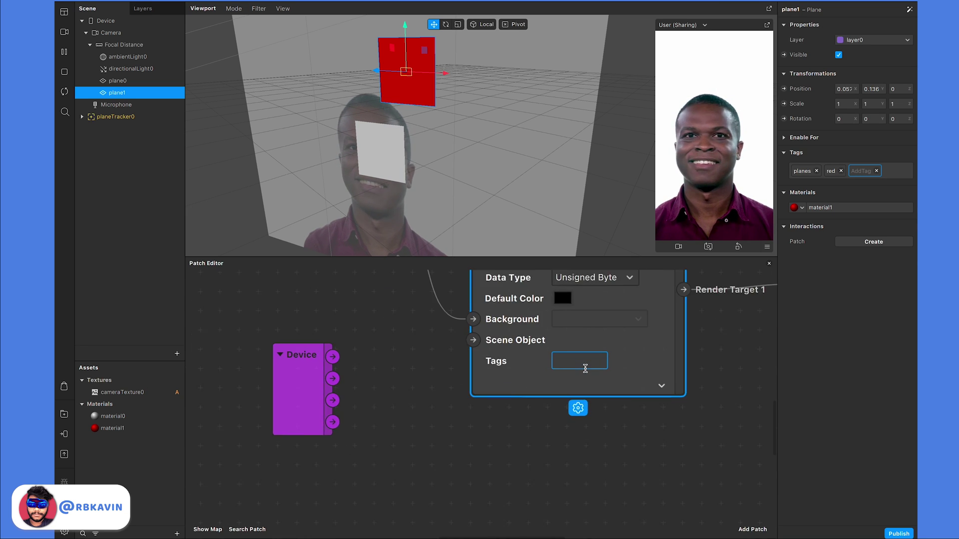
pyautogui.click(586, 363)
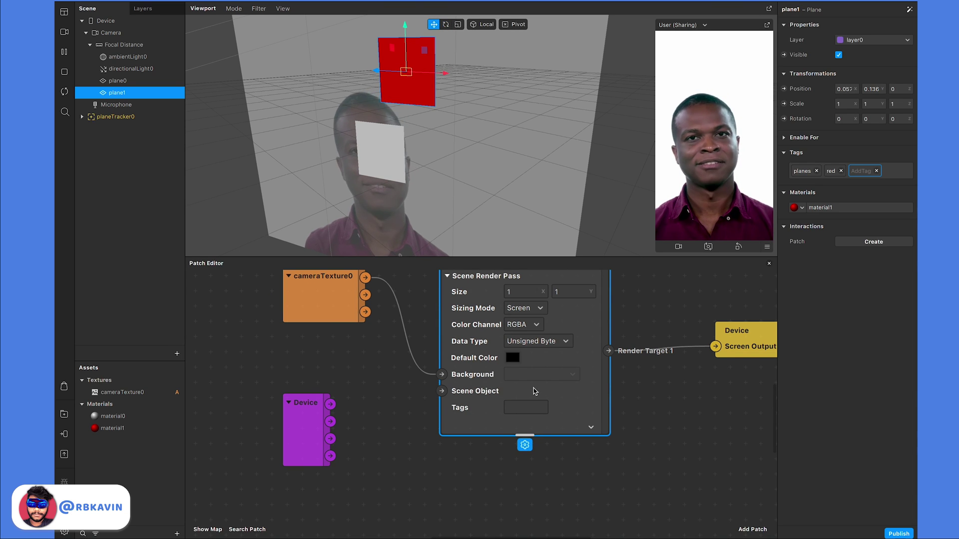
pyautogui.click(537, 407)
pyautogui.write('red')
pyautogui.press('Return')
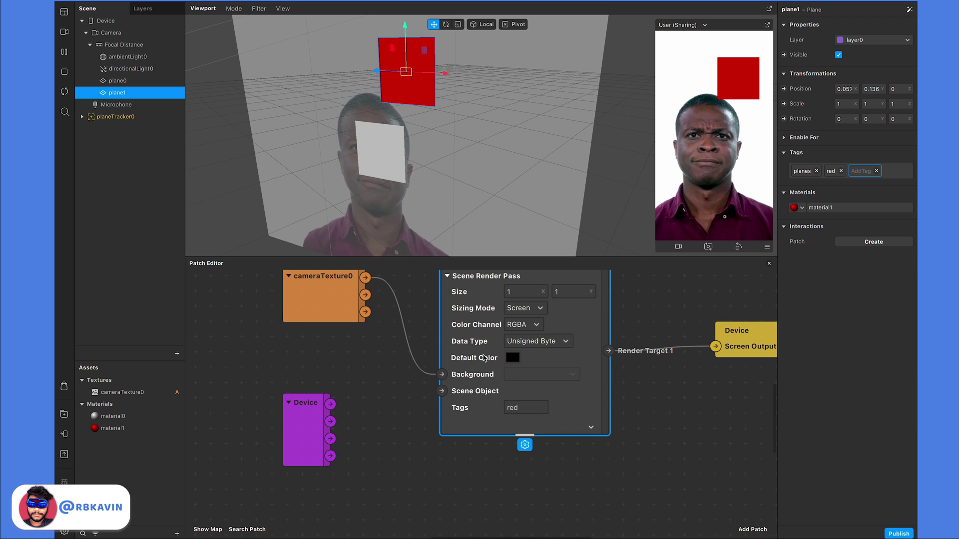
# - Add a child plane under plane1 and move it down to a Y position of about -0.13
pyautogui.scroll(2, 564, 415)
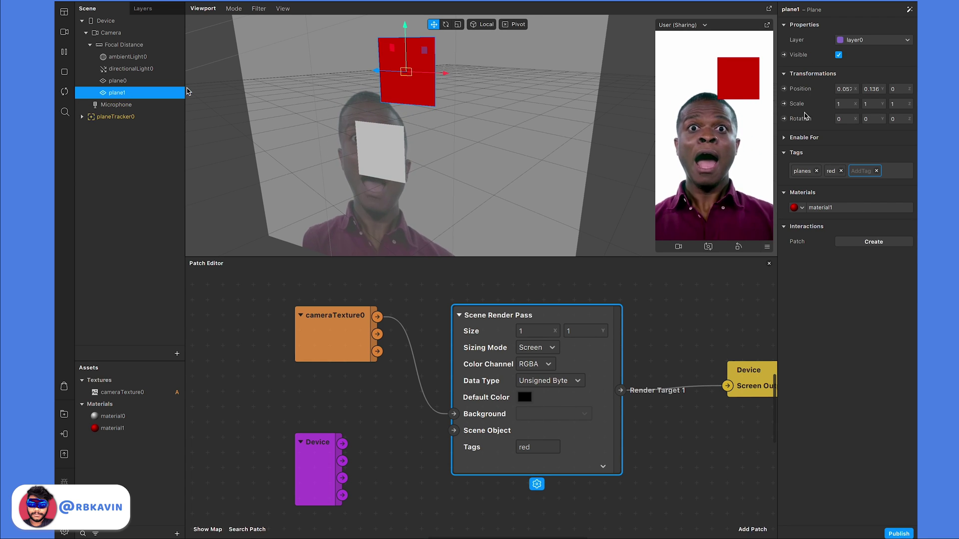
pyautogui.rightClick(125, 93)
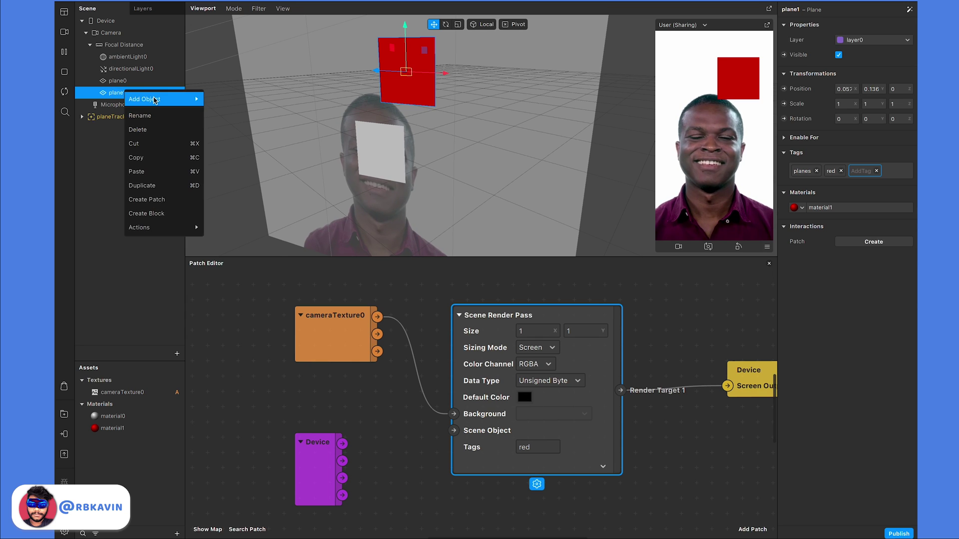
pyautogui.moveTo(155, 100)
pyautogui.click(236, 161)
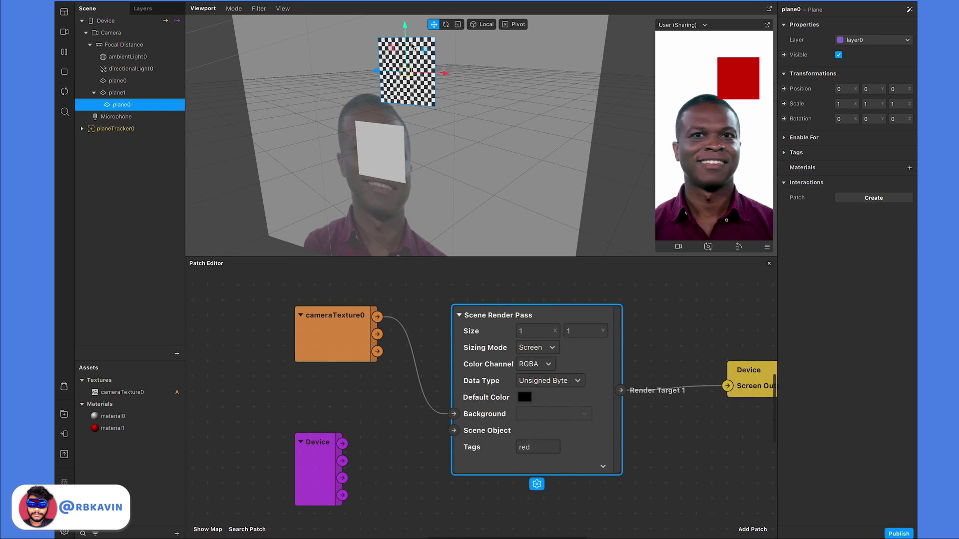
pyautogui.moveTo(405, 39); pyautogui.dragTo(406, 117)
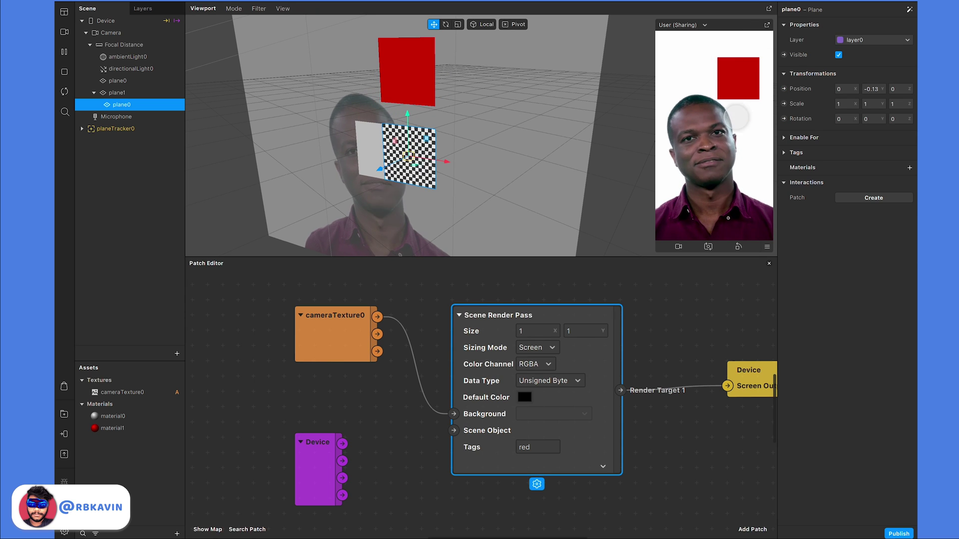
pyautogui.click(563, 158)
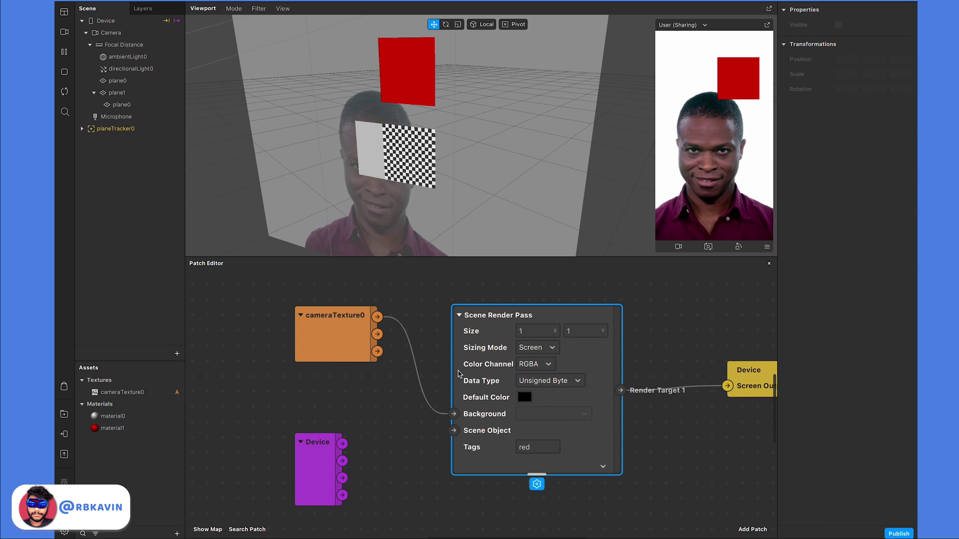
# - Set the Scene Render Pass's Tags to "white"
pyautogui.doubleClick(522, 446)
pyautogui.write('whi')
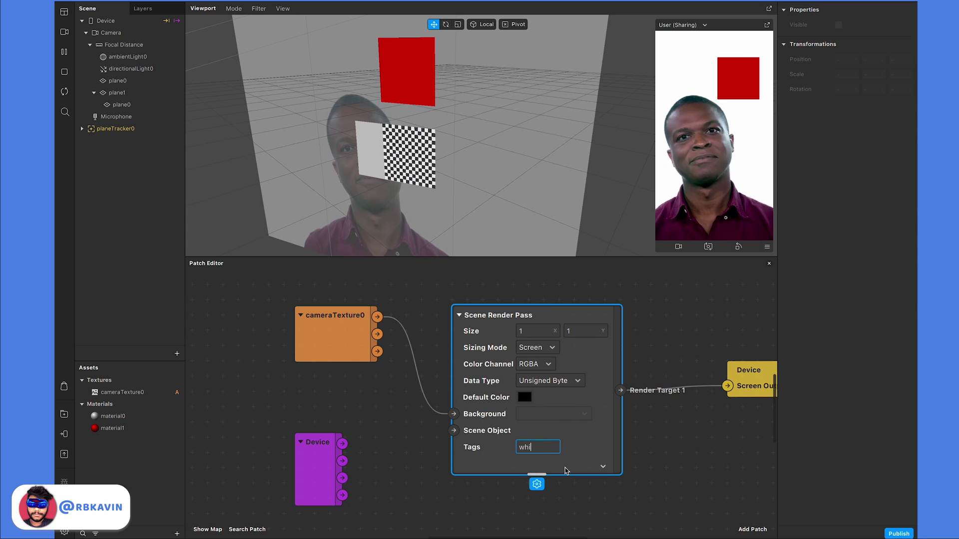
pyautogui.write('te')
pyautogui.press('Return')
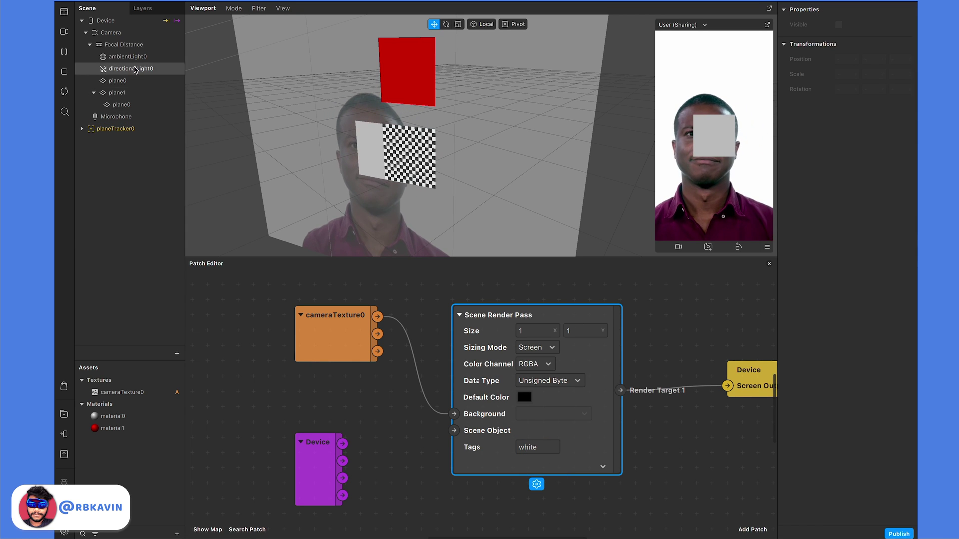
# - Select the top-level plane0 and extend the Scene Render Pass's Tags to "white red"
pyautogui.click(127, 80)
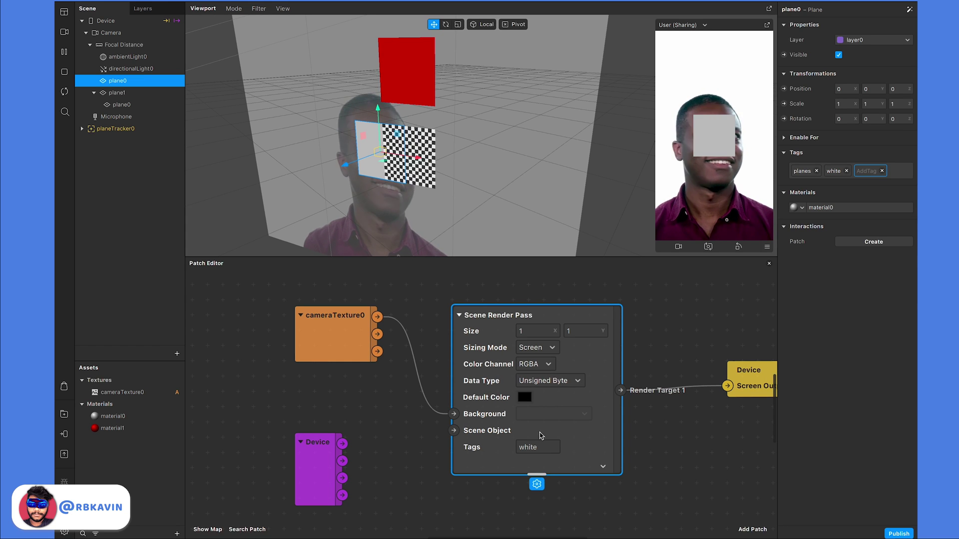
pyautogui.doubleClick(542, 448)
pyautogui.click(544, 452)
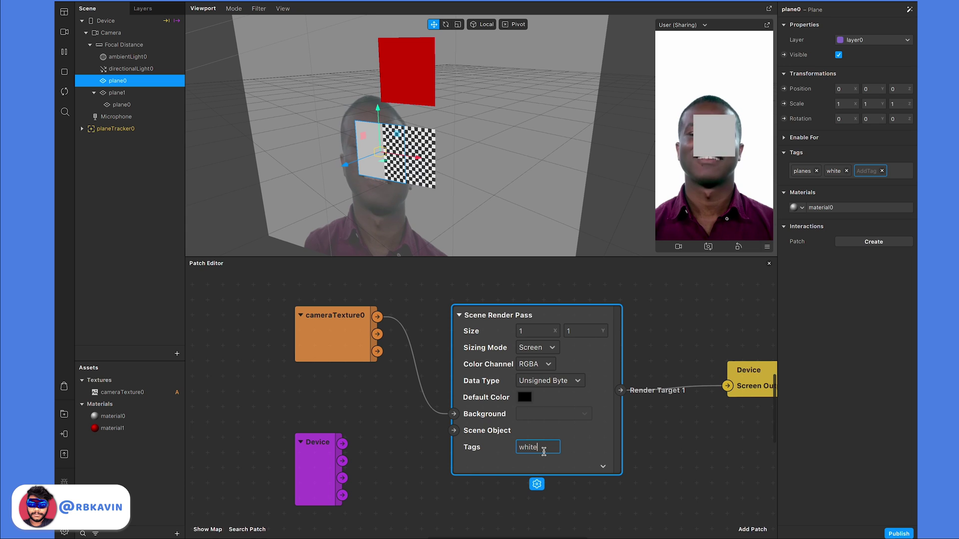
pyautogui.keyDown('ctrl'); pyautogui.scroll(3, 544, 451); pyautogui.keyUp('ctrl')
pyautogui.write('re')
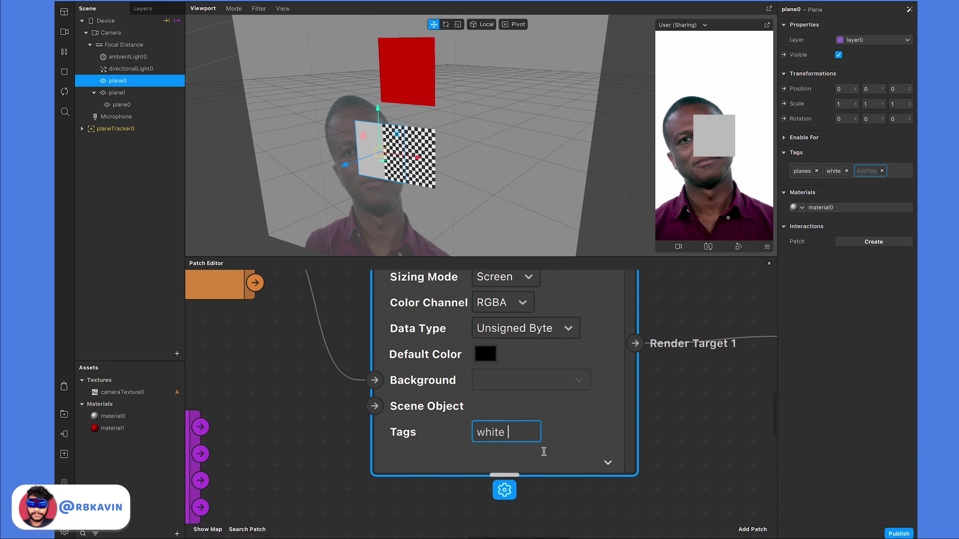
pyautogui.write('d')
pyautogui.press('Return')
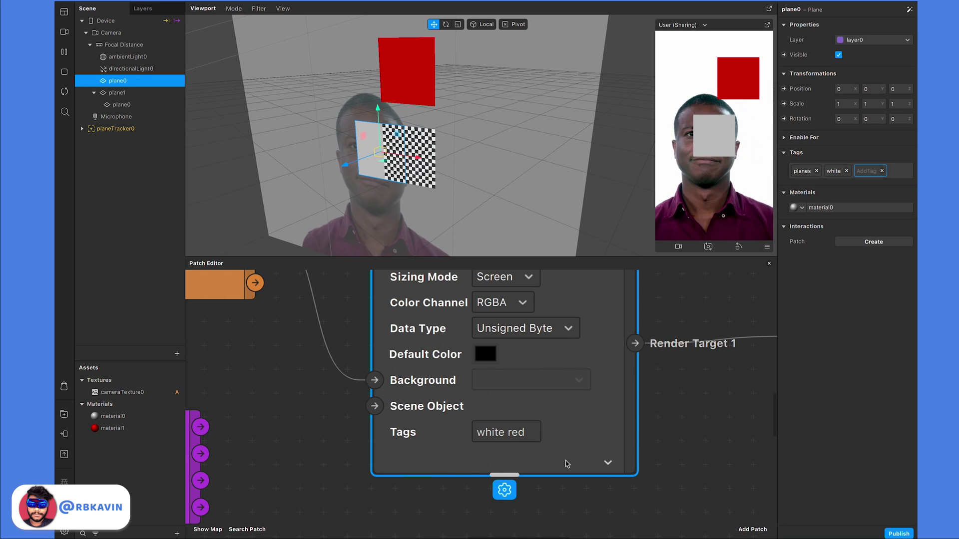
# - Inspect the child plane and plane1, and remove "white" from the Scene Render Pass's Tags, keeping only "red"
pyautogui.click(434, 152)
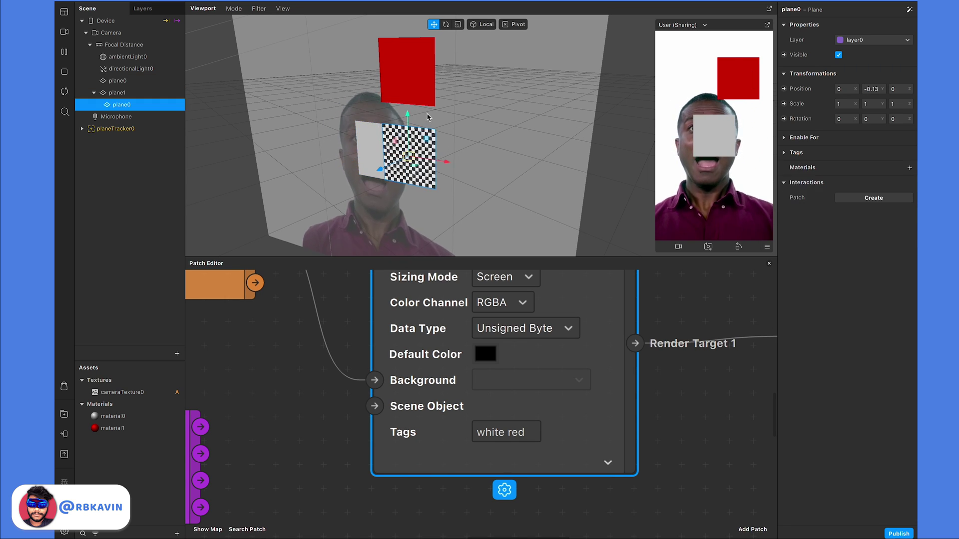
pyautogui.click(407, 76)
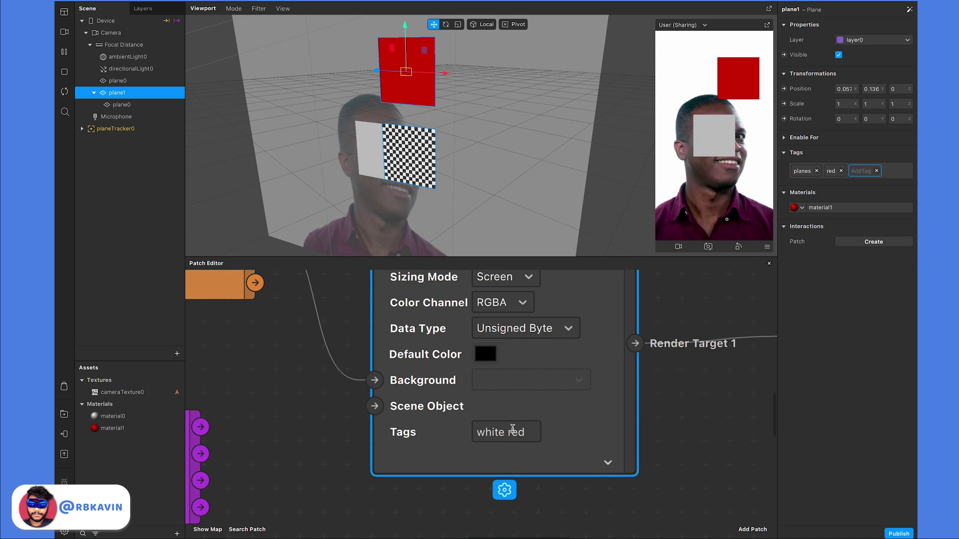
pyautogui.hscroll(3, 512, 430)
pyautogui.doubleClick(404, 432)
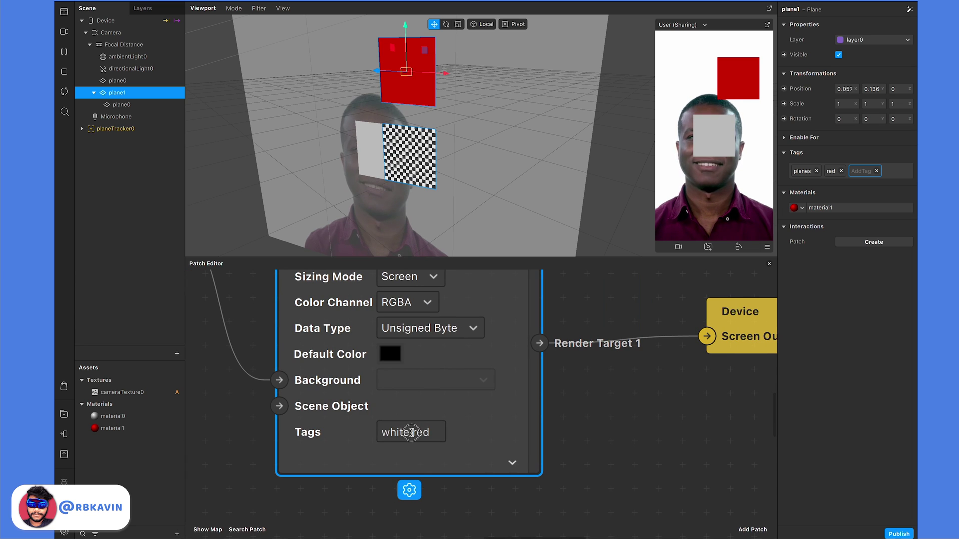
pyautogui.press('BackSpace')
pyautogui.click(456, 459)
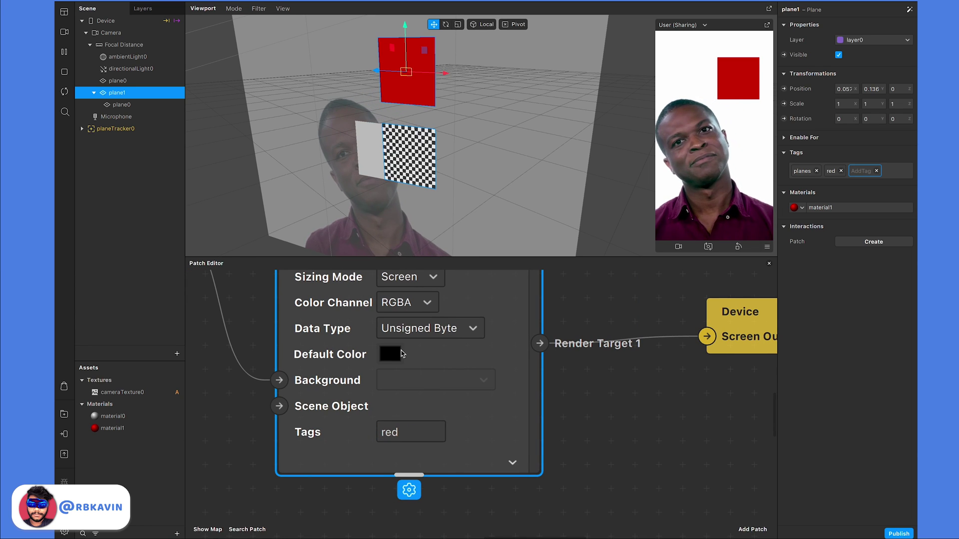
# - Extend the Scene Render Pass's "red" tag entry to "red.subtree" to include plane1's child objects
pyautogui.doubleClick(405, 434)
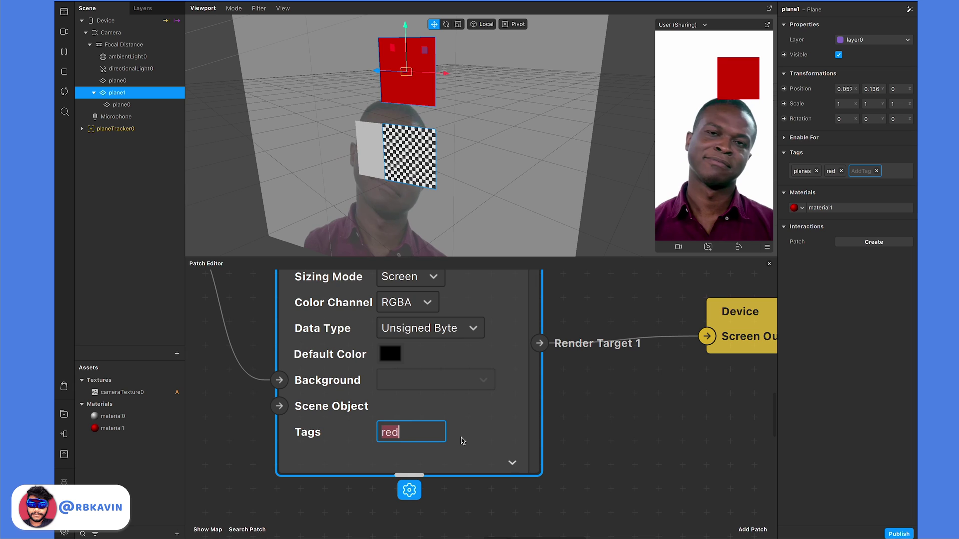
pyautogui.press('Right')
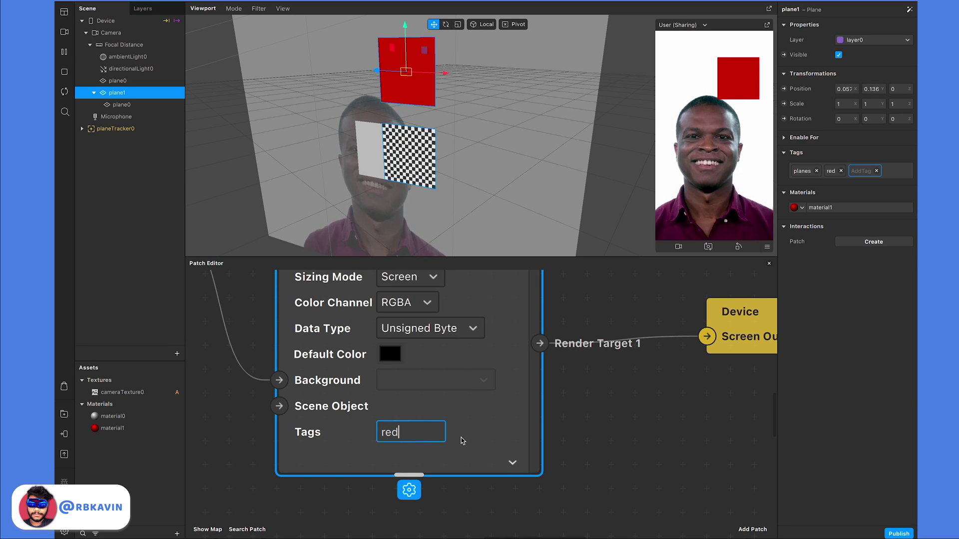
pyautogui.write('.subtree')
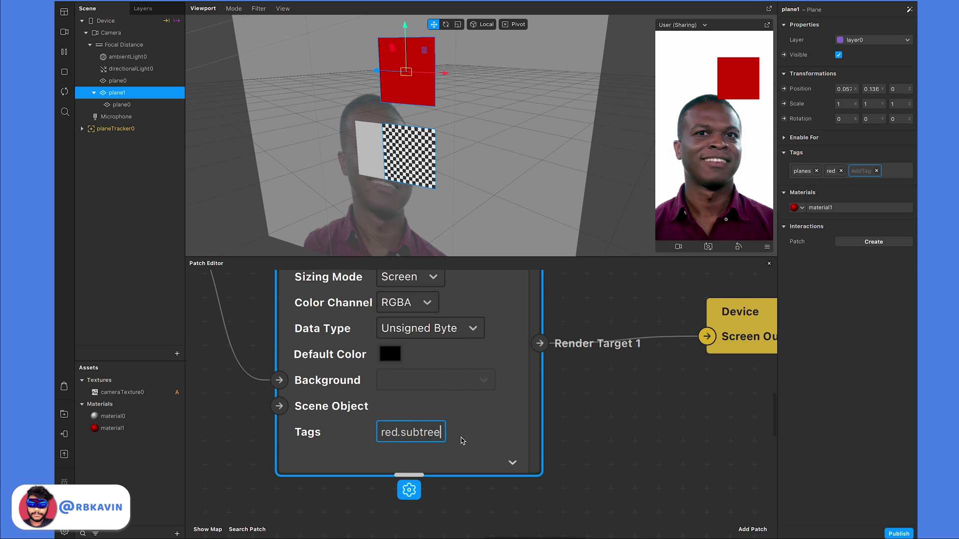
pyautogui.press('Return')
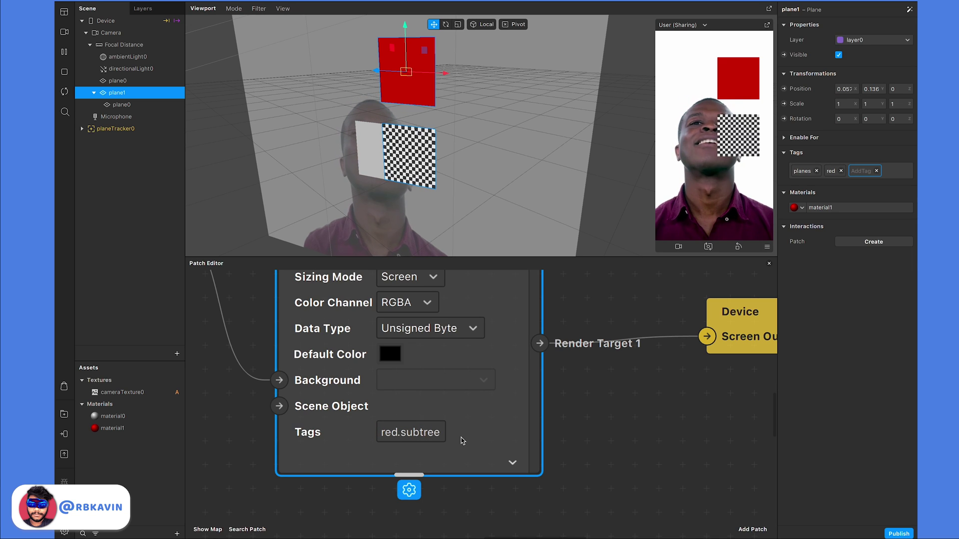
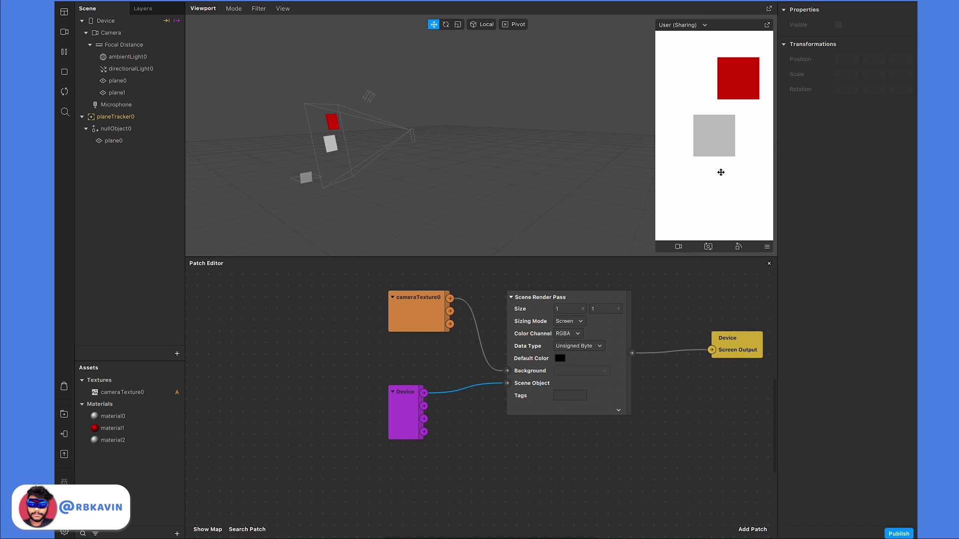
# - Inspect the Device object and the connection from its patch to the Scene Render Pass's Scene Object input
pyautogui.moveTo(753, 165); pyautogui.dragTo(726, 172)
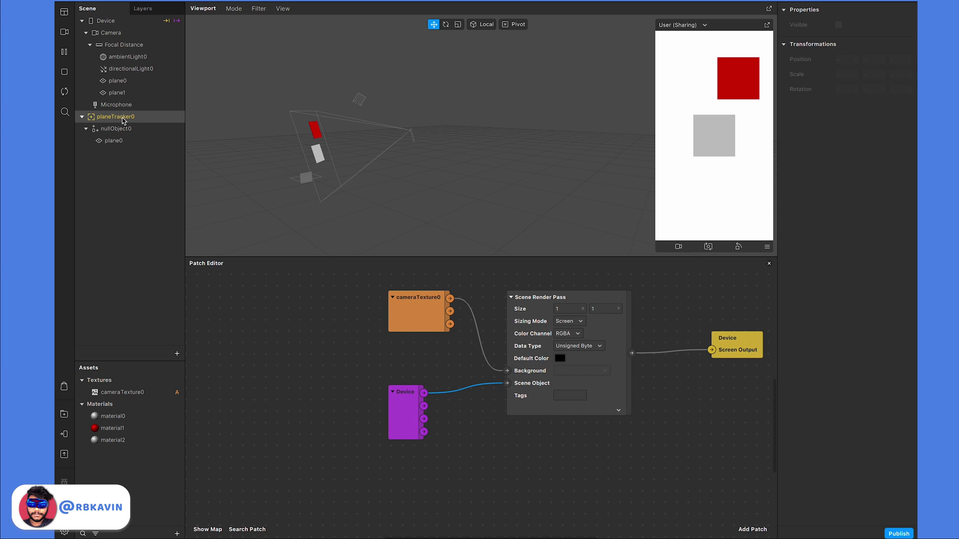
pyautogui.click(82, 21)
pyautogui.click(106, 21)
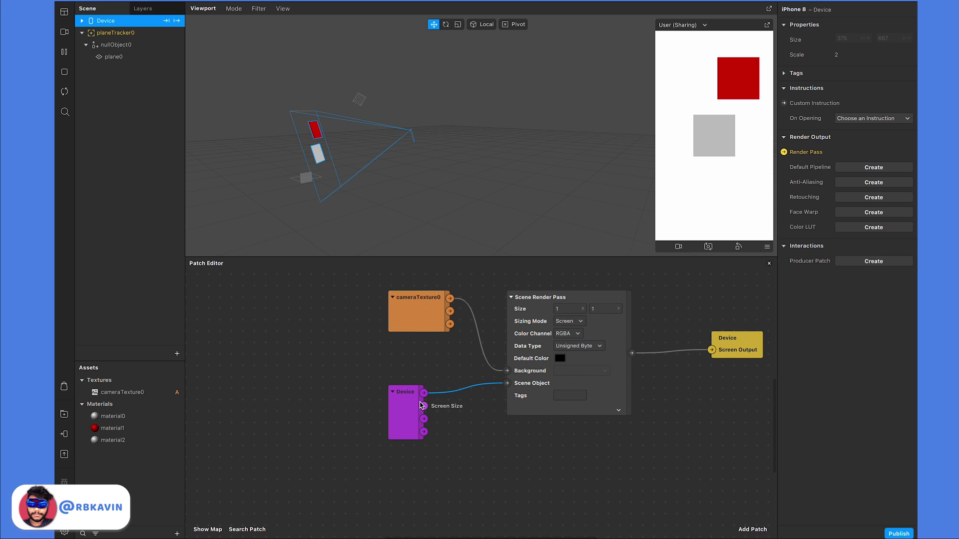
pyautogui.moveTo(424, 395); pyautogui.dragTo(489, 388)
# - Add a patch for nullObject0 to the patch graph and duplicate the Scene Render Pass
pyautogui.click(116, 44)
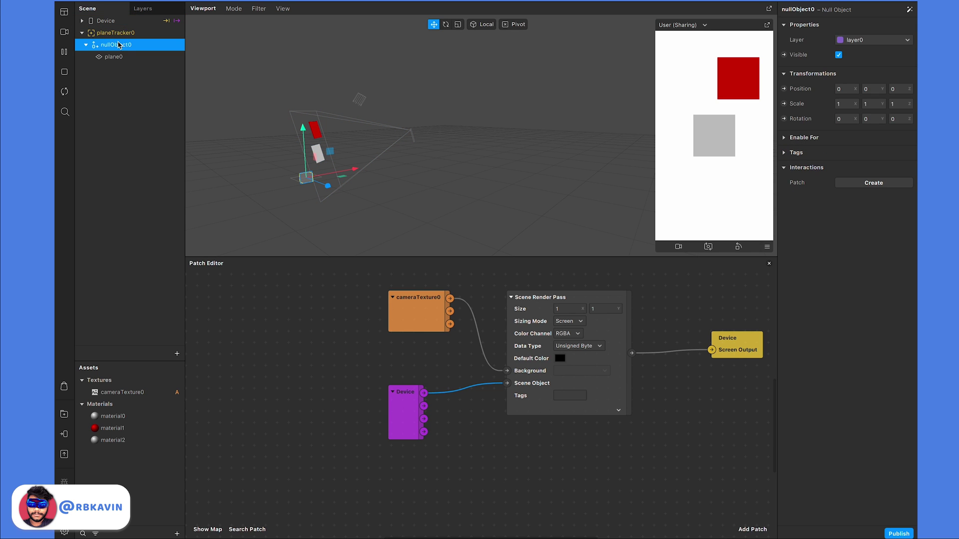
pyautogui.moveTo(536, 248); pyautogui.dragTo(449, 475)
pyautogui.moveTo(555, 391); pyautogui.dragTo(684, 387)
pyautogui.hotkey('ctrl', 'c')
pyautogui.hotkey('ctrl', 'v')
# - Chain the duplicated Scene Render Pass between the first pass's output, wired to its Background, and the Device Screen Output
pyautogui.moveTo(631, 348); pyautogui.dragTo(666, 446)
pyautogui.hscroll(3, 665, 447)
pyautogui.moveTo(659, 344); pyautogui.dragTo(745, 338)
pyautogui.moveTo(773, 450); pyautogui.dragTo(795, 463)
pyautogui.scroll(2, 787, 456)
pyautogui.hscroll(5, 779, 448)
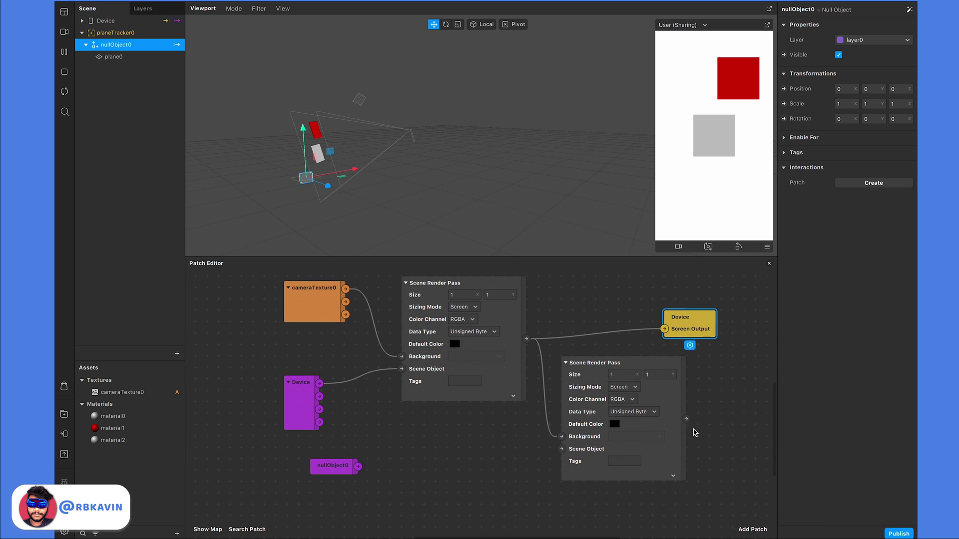
pyautogui.moveTo(686, 418); pyautogui.dragTo(664, 329)
pyautogui.moveTo(691, 322); pyautogui.dragTo(761, 356)
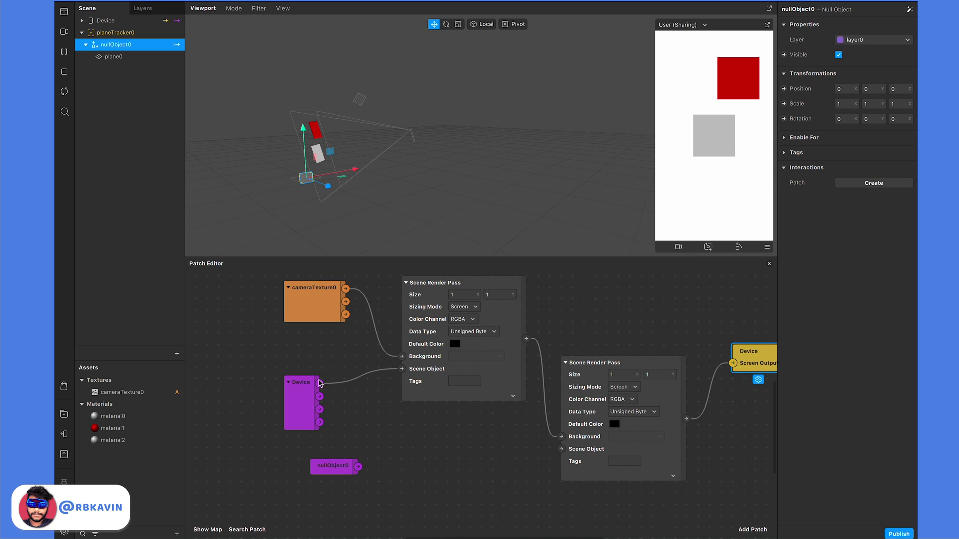
# - Connect nullObject0 to the first pass's Scene Object and Device to the second's, keeping the first pass's output as the second's Background
pyautogui.moveTo(316, 386); pyautogui.dragTo(562, 438)
pyautogui.moveTo(358, 467); pyautogui.dragTo(402, 369)
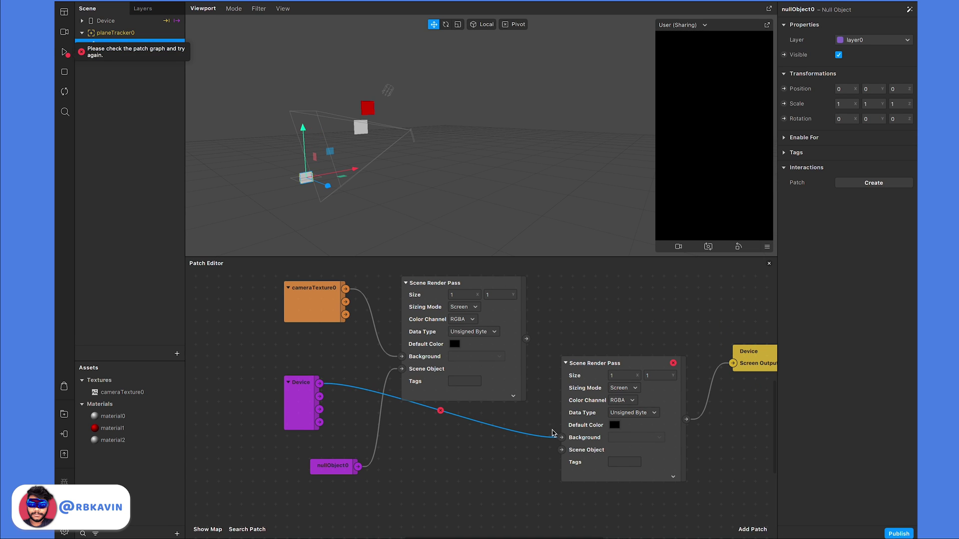
pyautogui.moveTo(562, 439); pyautogui.dragTo(562, 450)
pyautogui.moveTo(527, 338); pyautogui.dragTo(563, 438)
# - Restart the simulated preview and move the Device object patch beside the second Scene Render Pass
pyautogui.moveTo(705, 205)
pyautogui.mouseDown()
pyautogui.moveTo(704, 220)
pyautogui.moveTo(706, 145)
pyautogui.moveTo(674, 135)
pyautogui.moveTo(719, 205)
pyautogui.mouseUp()
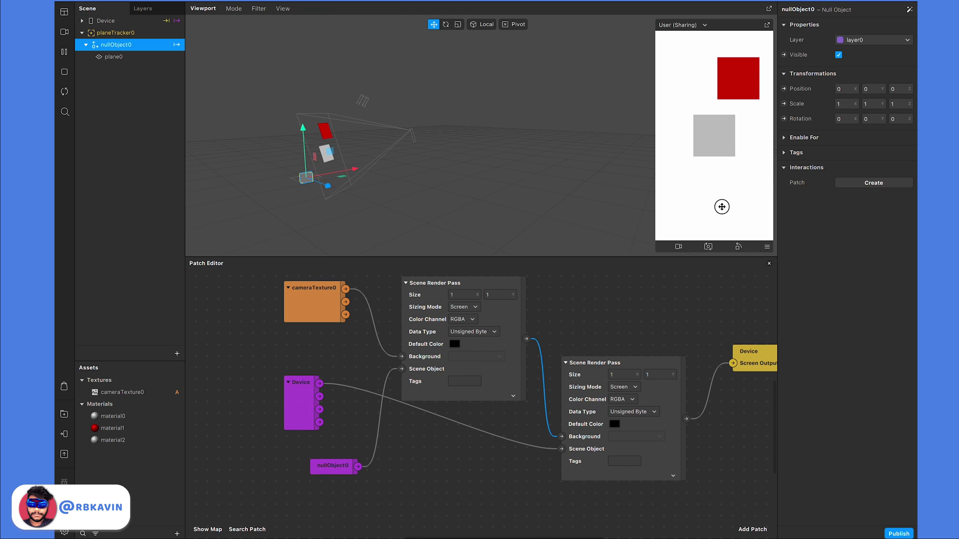
pyautogui.click(64, 91)
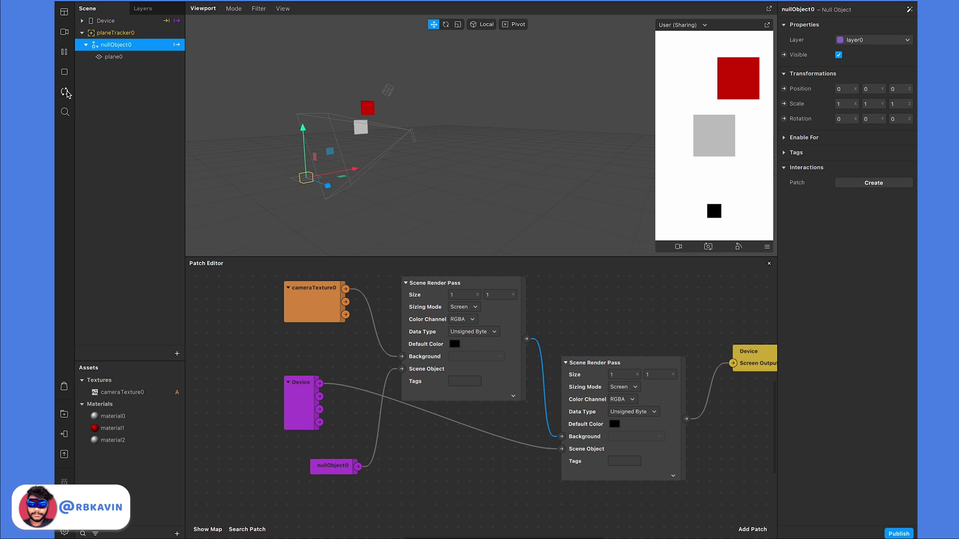
pyautogui.moveTo(300, 383); pyautogui.dragTo(451, 455)
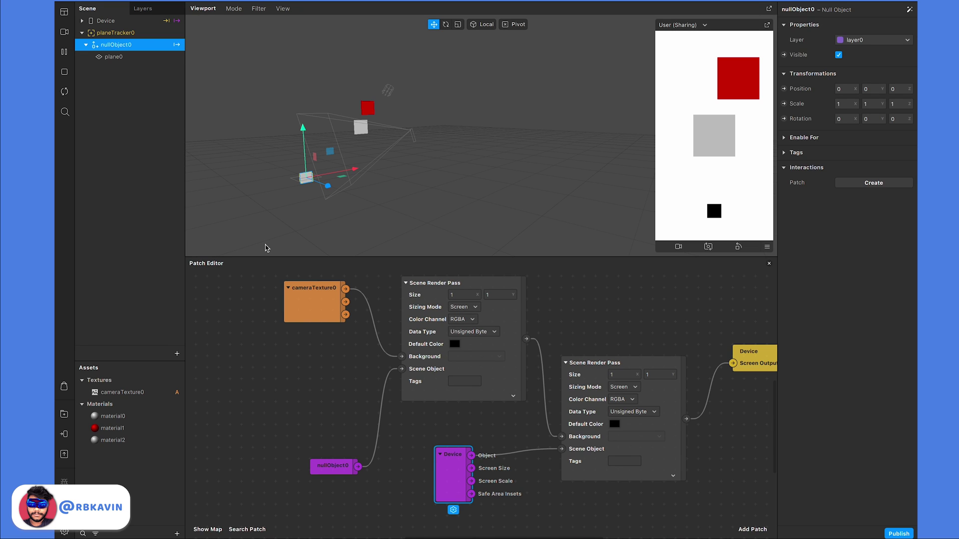
# - Duplicate ambientLight0 and directionalLight0 and move the copies under nullObject0
pyautogui.click(82, 21)
pyautogui.click(86, 32)
pyautogui.click(90, 45)
pyautogui.click(138, 70)
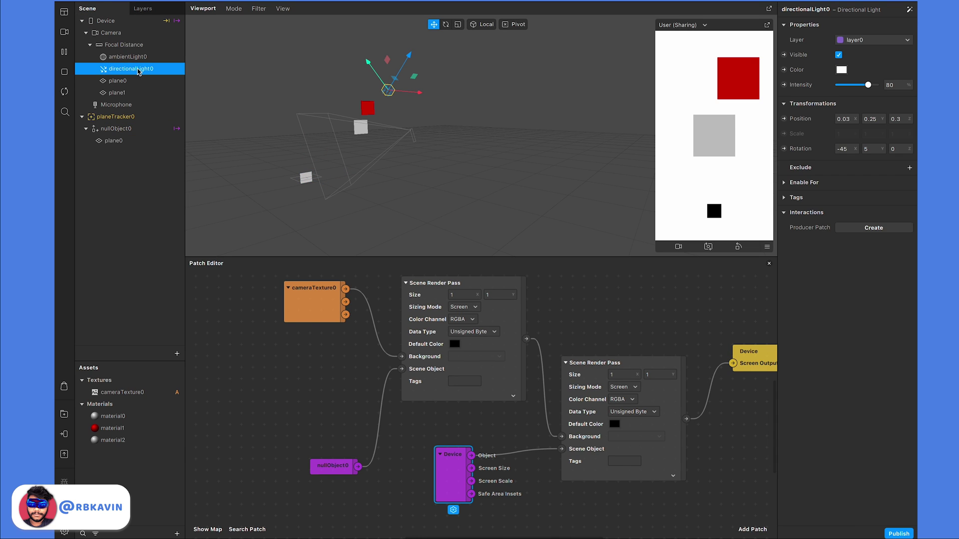
pyautogui.keyDown('shift'); pyautogui.click(128, 57); pyautogui.keyUp('shift')
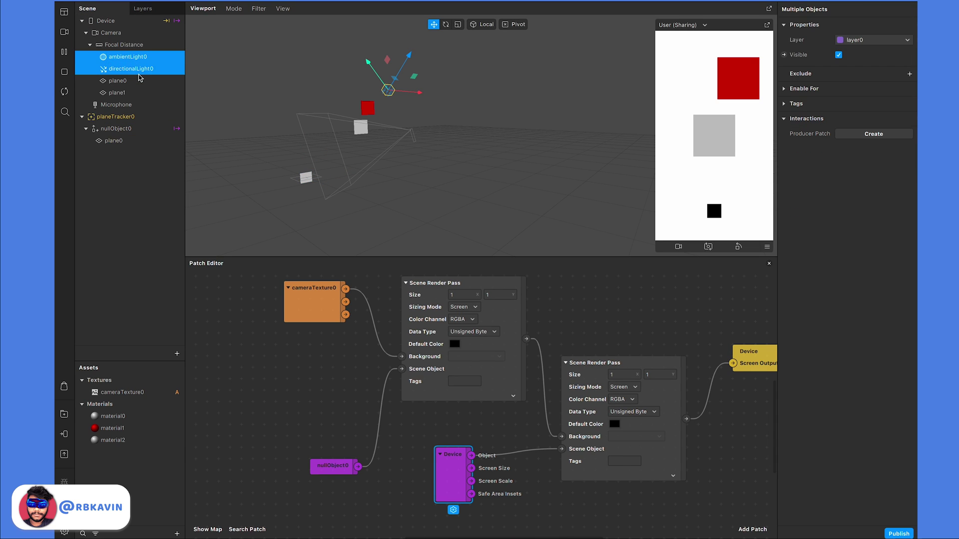
pyautogui.hotkey('ctrl', 'd')
pyautogui.click(128, 69)
pyautogui.keyDown('ctrl'); pyautogui.click(130, 93); pyautogui.keyUp('ctrl')
pyautogui.moveTo(130, 92); pyautogui.dragTo(142, 153)
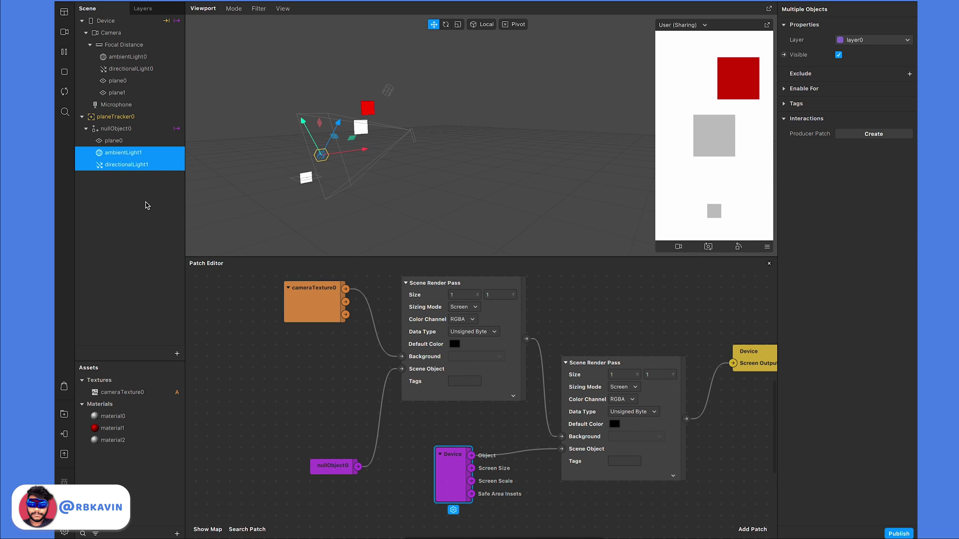
# - Delete ambientLight1 and directionalLight1 from nullObject0
pyautogui.click(150, 166)
pyautogui.keyDown('shift'); pyautogui.click(151, 155); pyautogui.keyUp('shift')
pyautogui.press('Delete')
# - Delete the second Scene Render Pass with the Device and nullObject0 object patches, and connect the remaining pass to Screen Output
pyautogui.moveTo(684, 506); pyautogui.dragTo(331, 448)
pyautogui.press('Delete')
pyautogui.moveTo(526, 339); pyautogui.dragTo(589, 306)
pyautogui.click(507, 307)
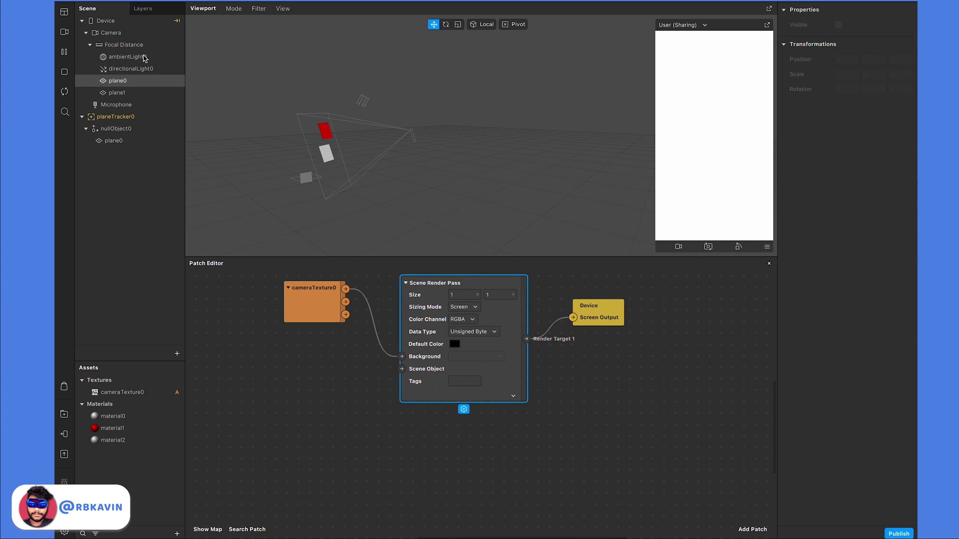
# - Add the tag "main" to both the Device and planeTracker0
pyautogui.click(134, 21)
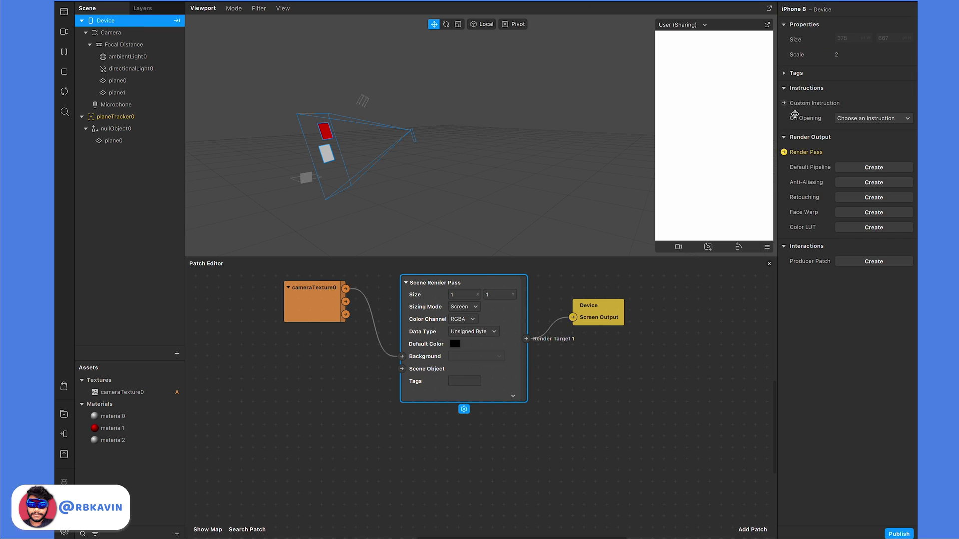
pyautogui.click(783, 74)
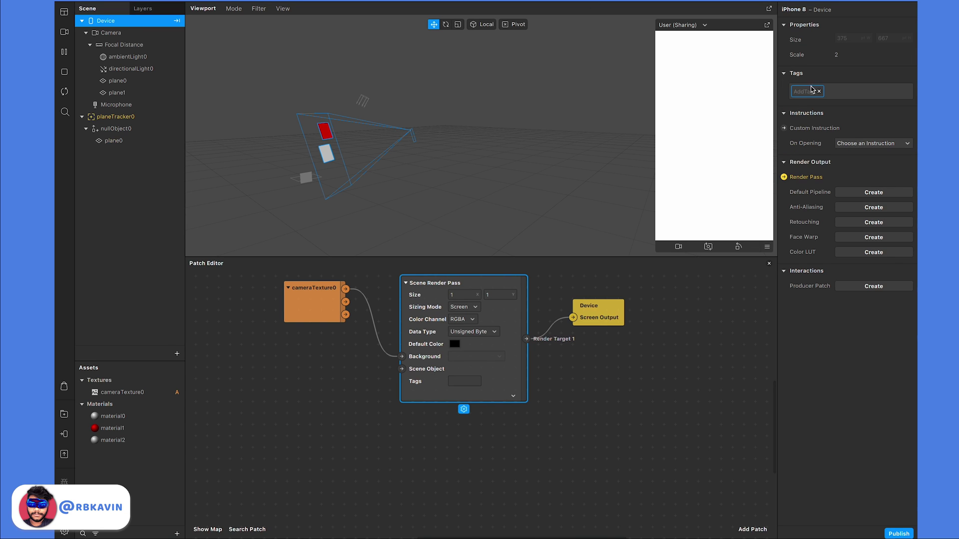
pyautogui.write('main')
pyautogui.press('Return')
pyautogui.click(160, 116)
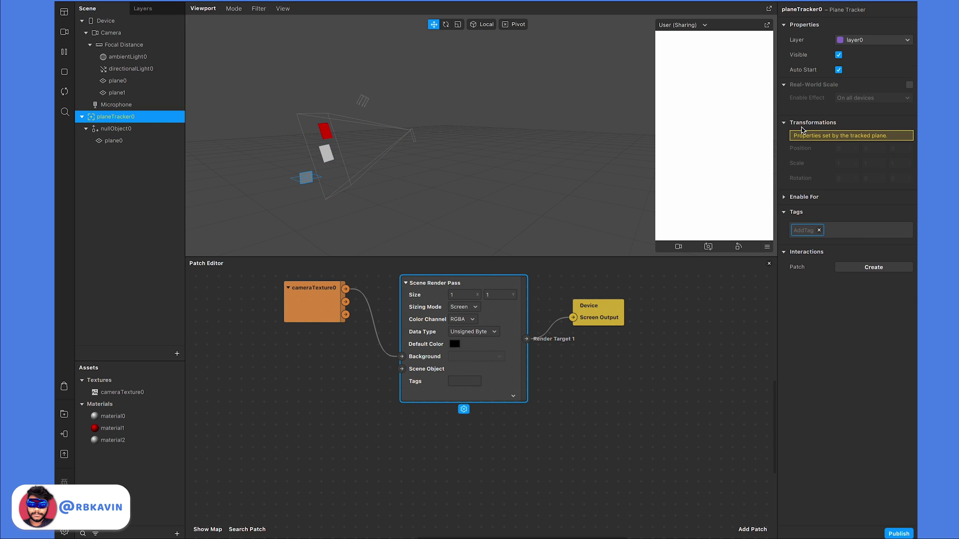
pyautogui.click(801, 227)
pyautogui.write('main')
pyautogui.press('Return')
# - Set the Scene Render Pass's Tags to "main.subtree" to include the tagged objects' children
pyautogui.click(459, 382)
pyautogui.press('Return')
pyautogui.doubleClick(472, 382)
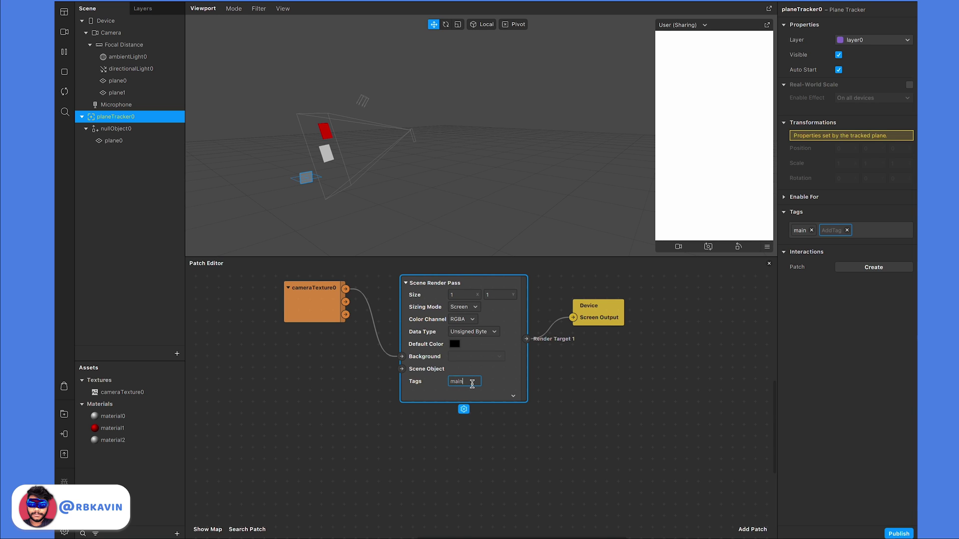
pyautogui.write('.subtree')
pyautogui.press('Return')
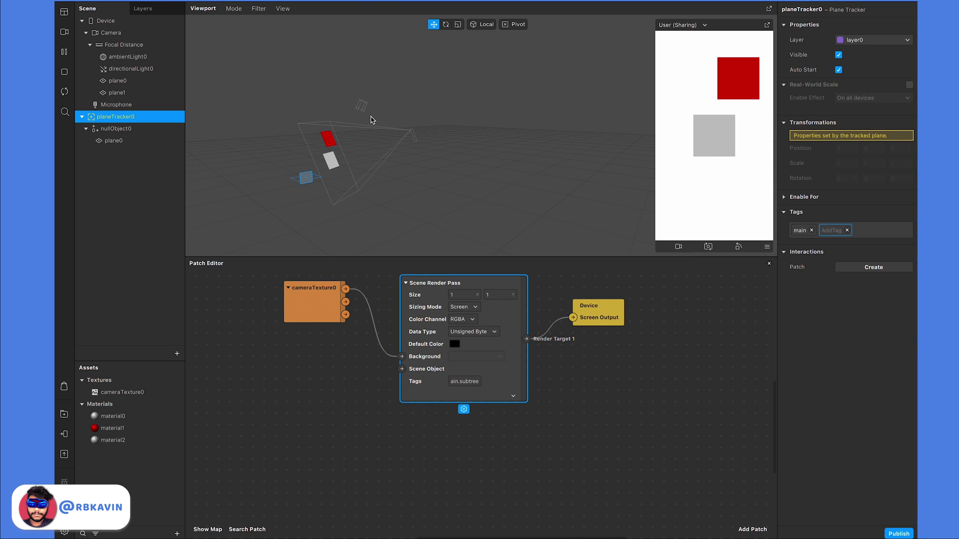
# - Raise plane0 under nullObject0 to a Y position of about 0.28, and check it in the restarted preview
pyautogui.click(125, 140)
pyautogui.moveTo(302, 131); pyautogui.dragTo(302, 97)
pyautogui.click(65, 92)
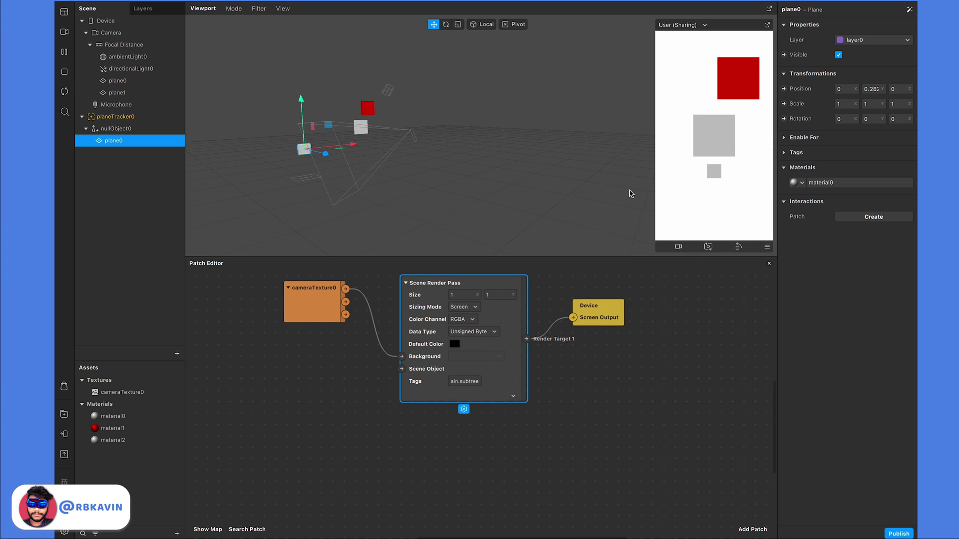
pyautogui.moveTo(700, 172); pyautogui.dragTo(749, 151)
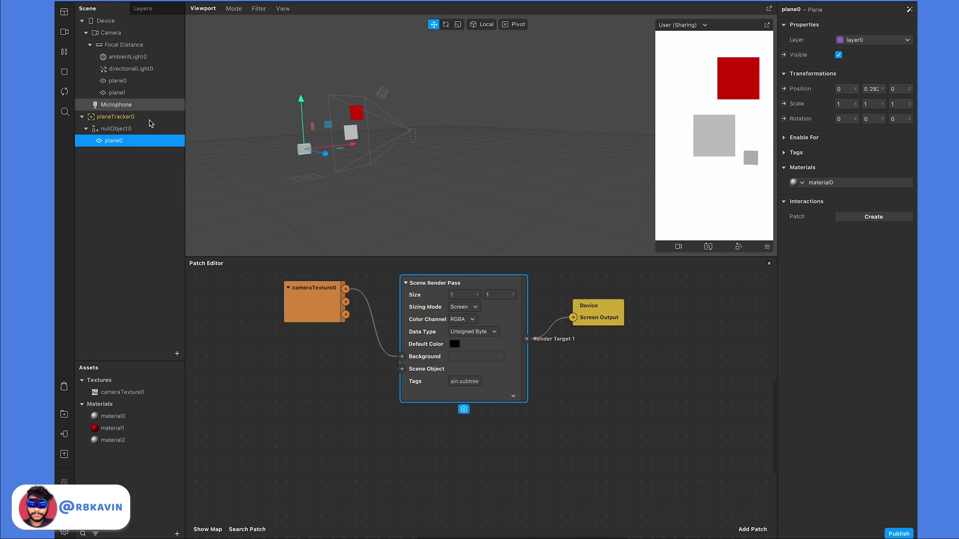
# - Review the tags on Device and planeTracker0, and move the Screen Output patch farther from the Scene Render Pass
pyautogui.scroll(2, 489, 434)
pyautogui.hscroll(1, 488, 434)
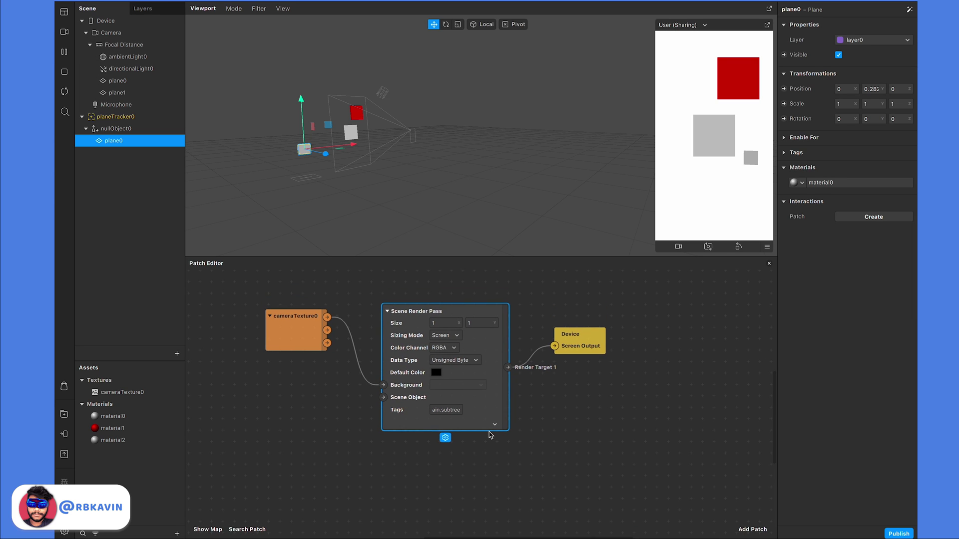
pyautogui.click(106, 20)
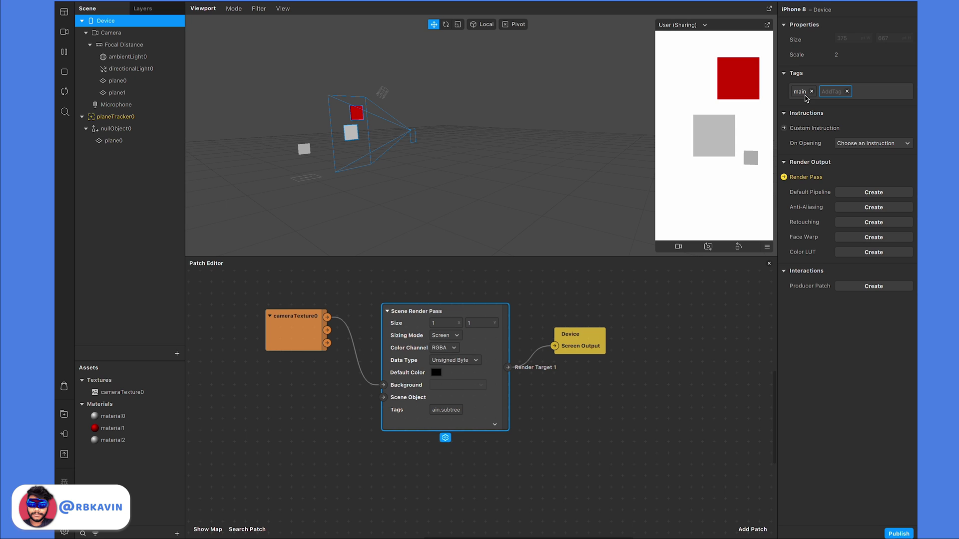
pyautogui.click(125, 119)
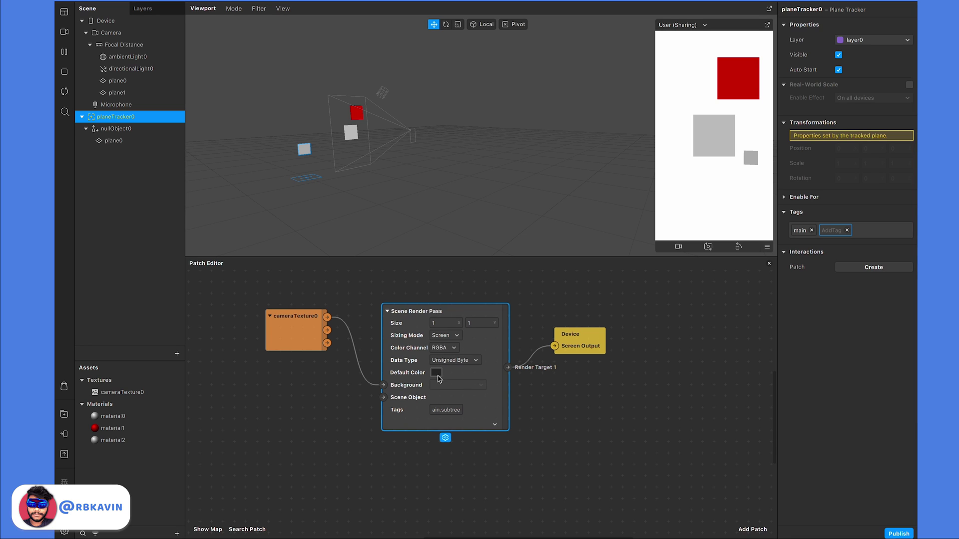
pyautogui.moveTo(554, 338); pyautogui.dragTo(633, 339)
# - Delete planeTracker0 from the scene and replace the Scene Render Pass's Tags with "show"
pyautogui.click(441, 410)
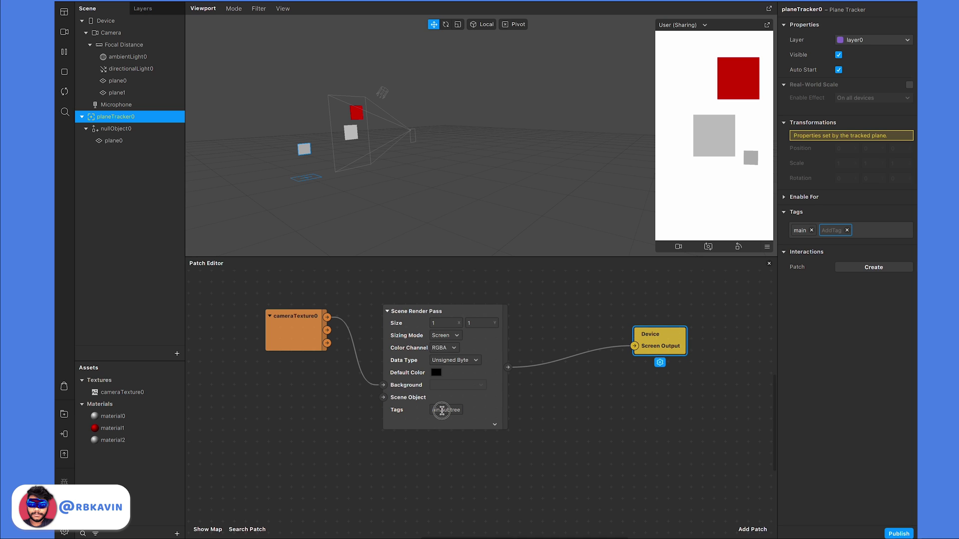
pyautogui.press('Delete')
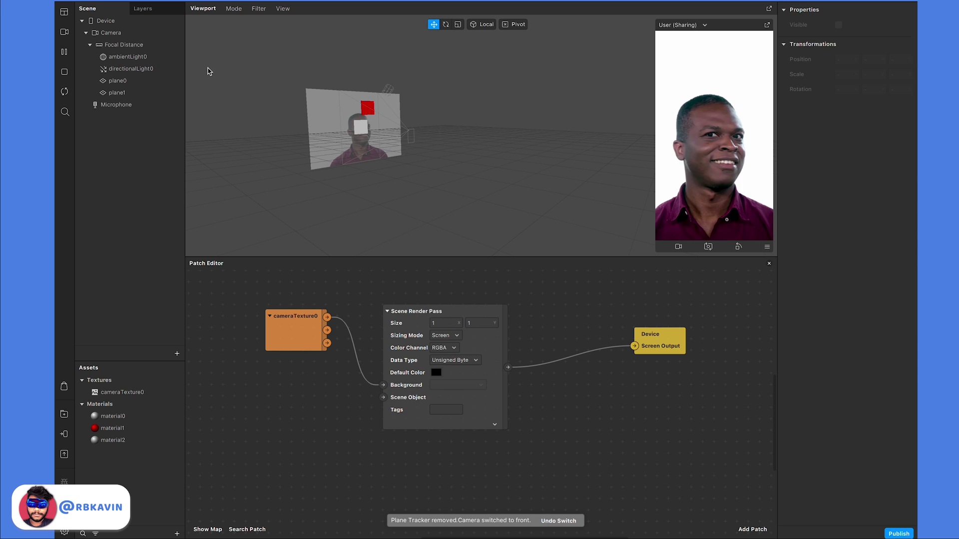
pyautogui.click(140, 106)
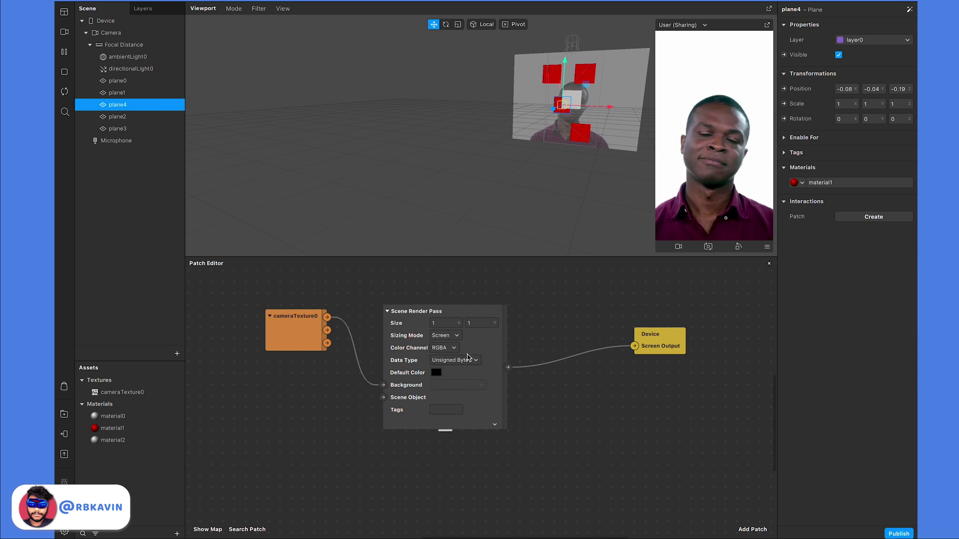
pyautogui.click(442, 409)
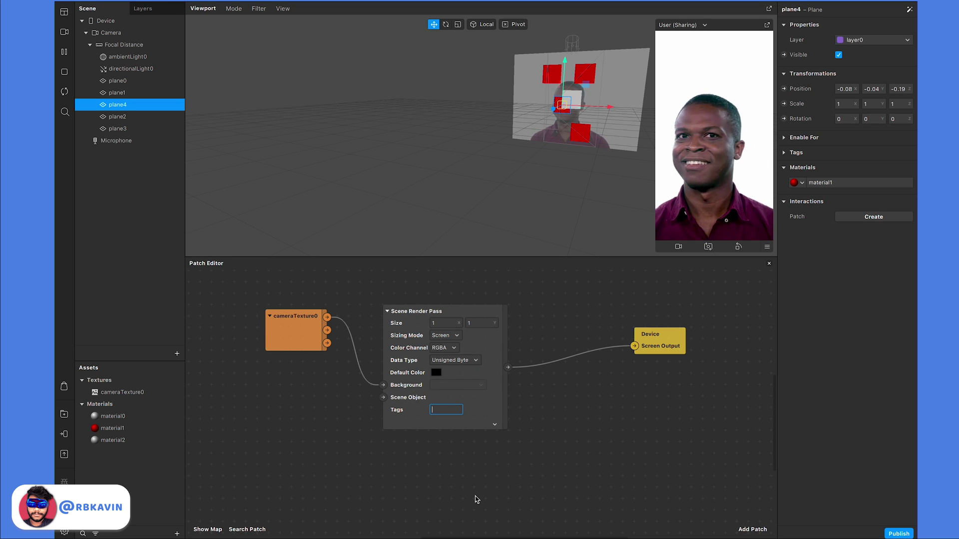
pyautogui.click(476, 499)
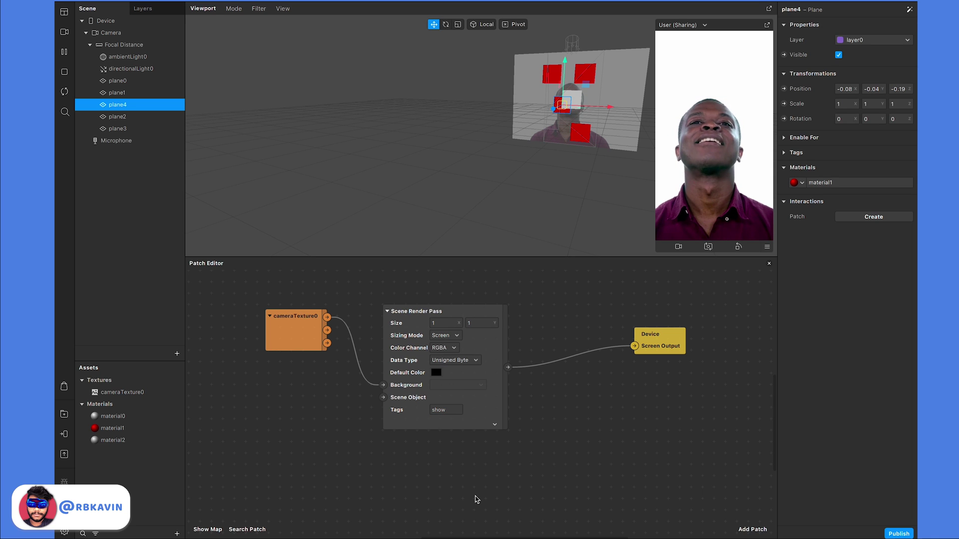
pyautogui.click(128, 254)
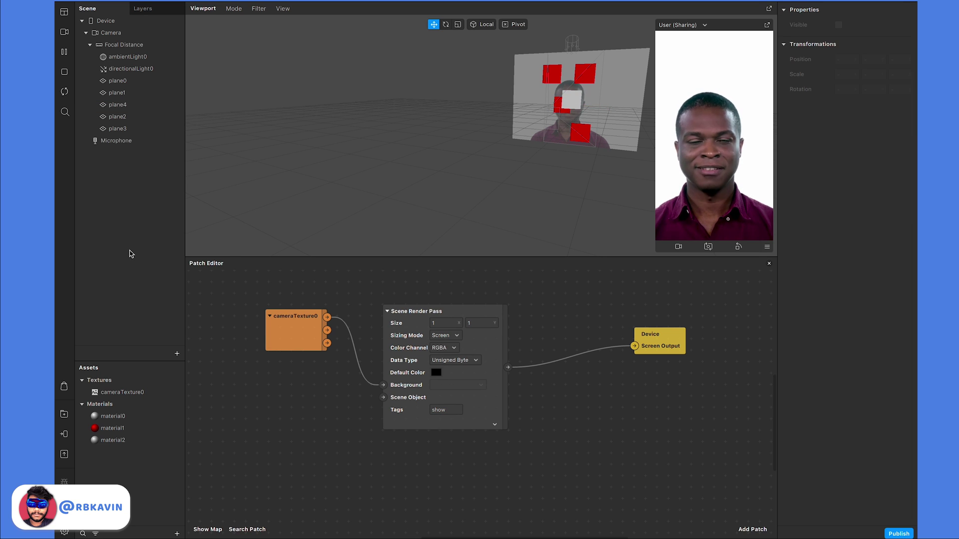
# - Add the tag "show" to plane0
pyautogui.click(131, 82)
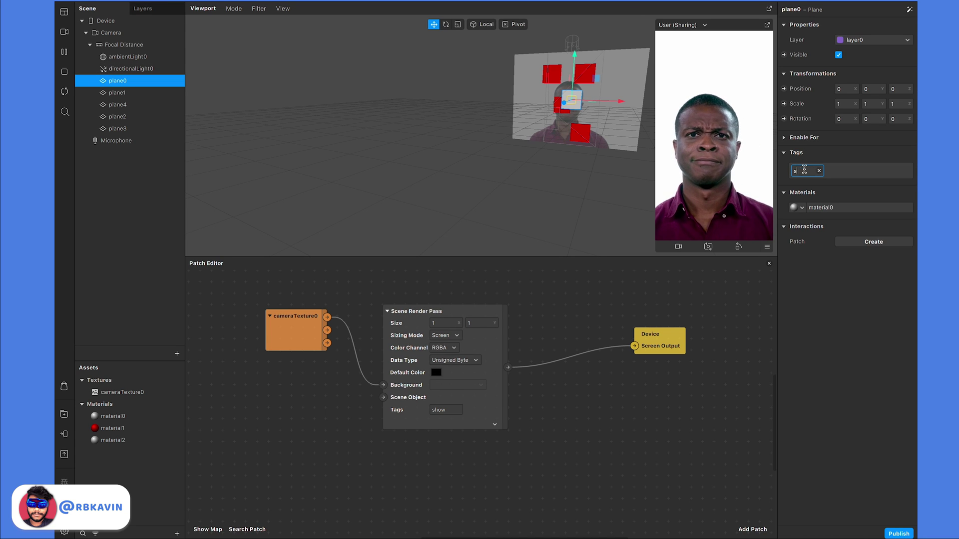
pyautogui.press('Return')
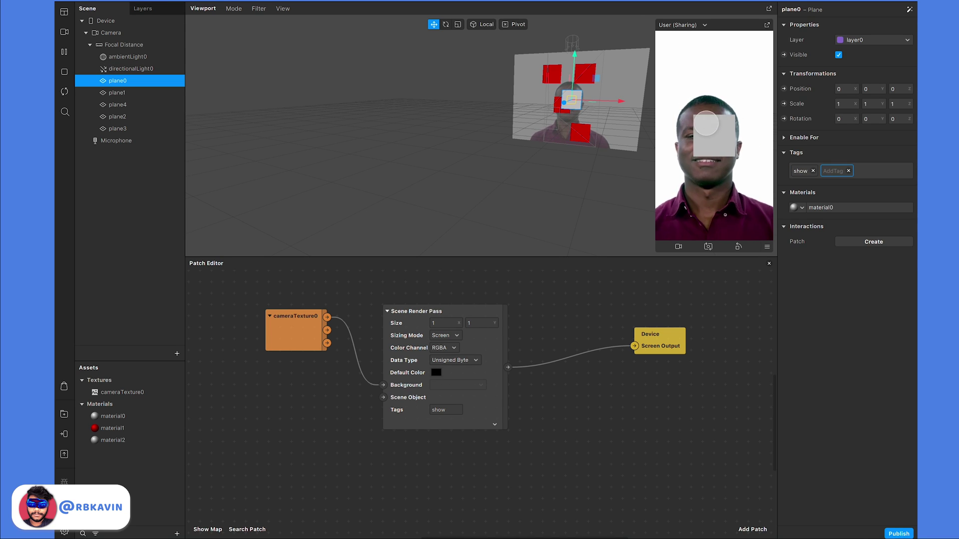
pyautogui.scroll(2, 603, 129)
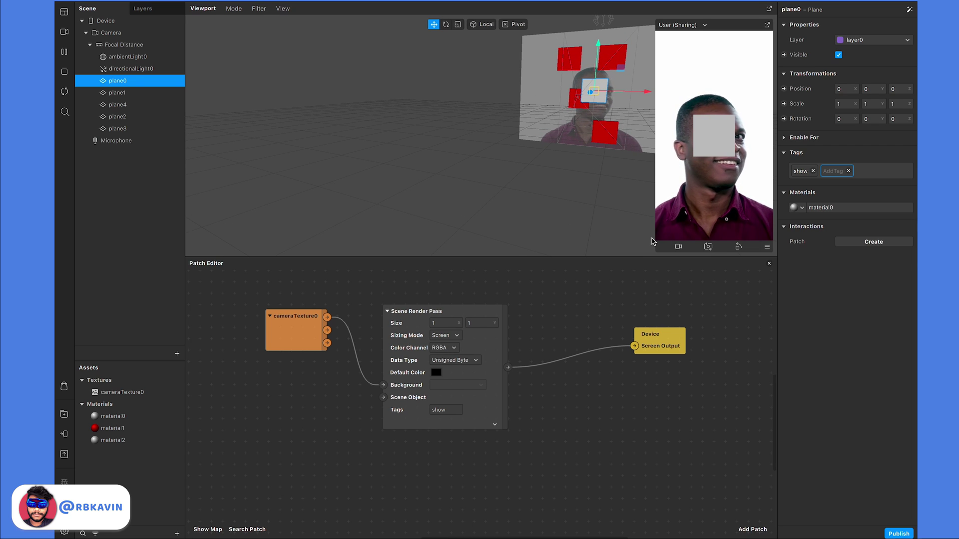
# - Add the tag "show" to plane1
pyautogui.click(148, 120)
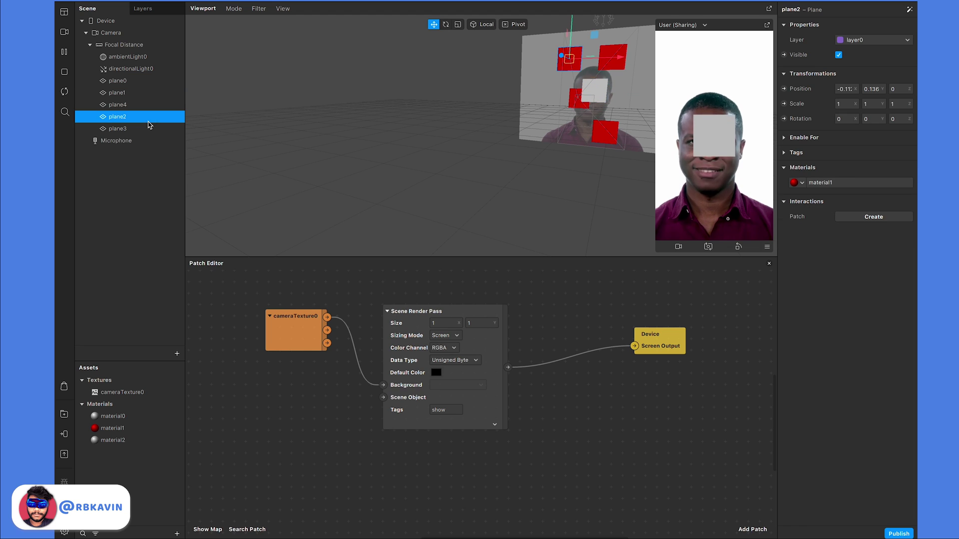
pyautogui.click(608, 144)
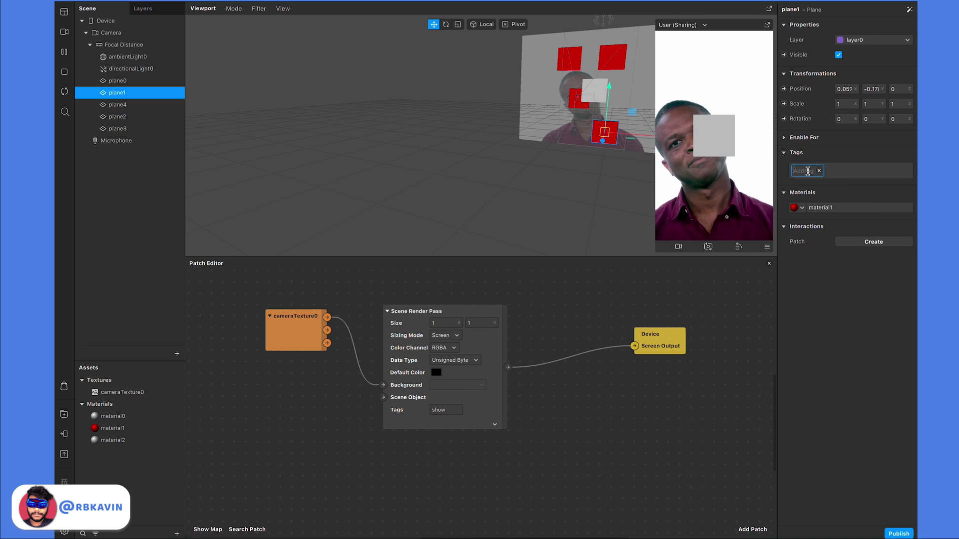
pyautogui.press('Return')
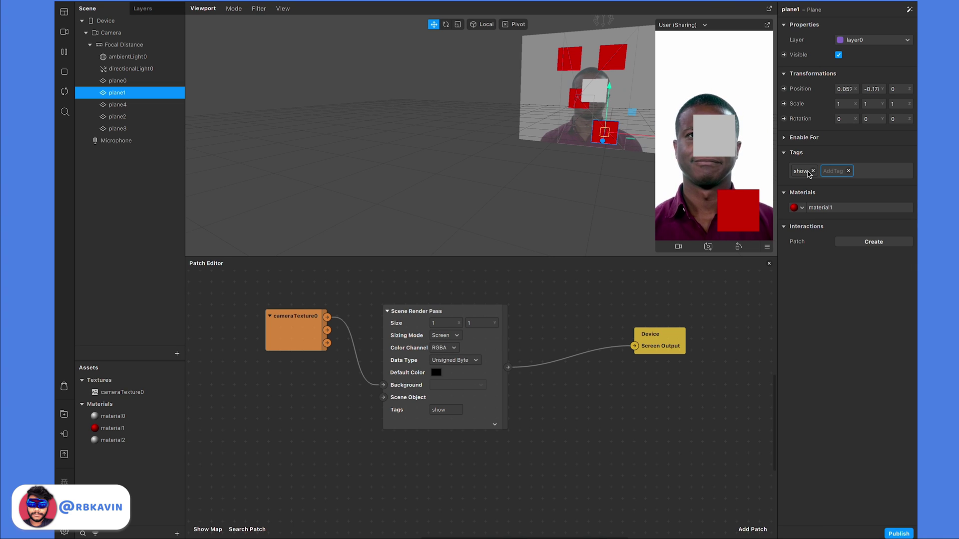
# - Duplicate the Scene Render Pass, connect cameraTexture0's RGBA output to the copy's Background, and set its Tags to "add"
pyautogui.moveTo(493, 362); pyautogui.dragTo(419, 275)
pyautogui.hotkey('ctrl', 'c')
pyautogui.hotkey('ctrl', 'v')
pyautogui.moveTo(327, 317); pyautogui.dragTo(405, 339)
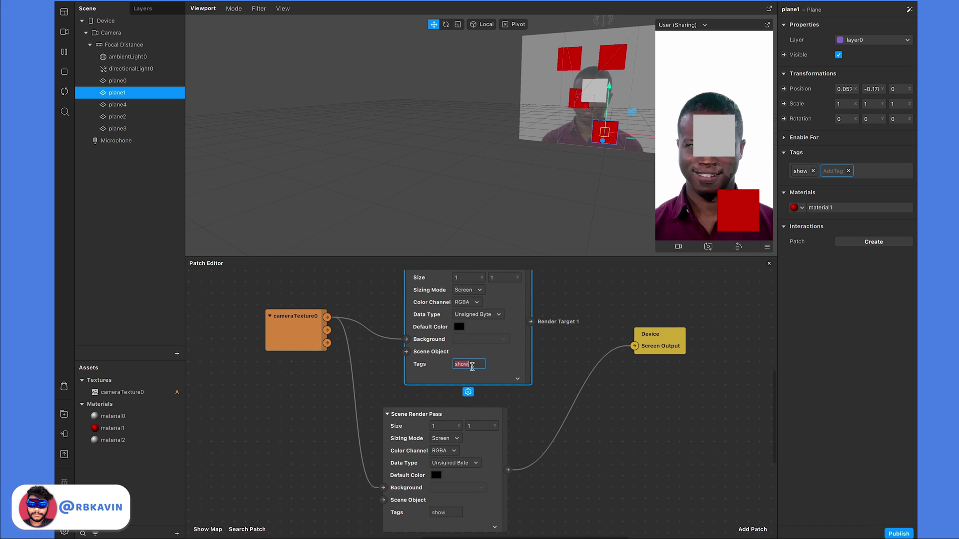
pyautogui.press('Return')
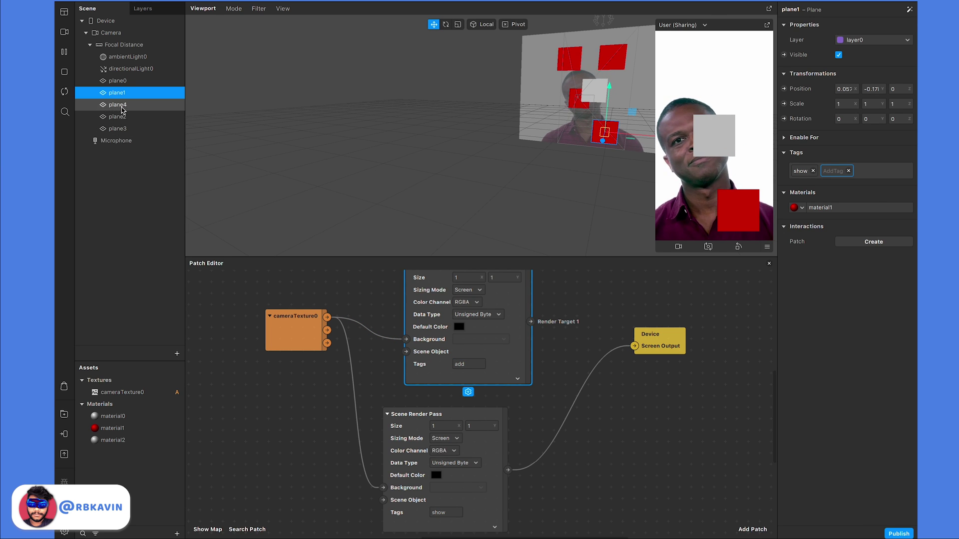
# - Add the tag "add" to plane4
pyautogui.click(119, 104)
pyautogui.click(794, 153)
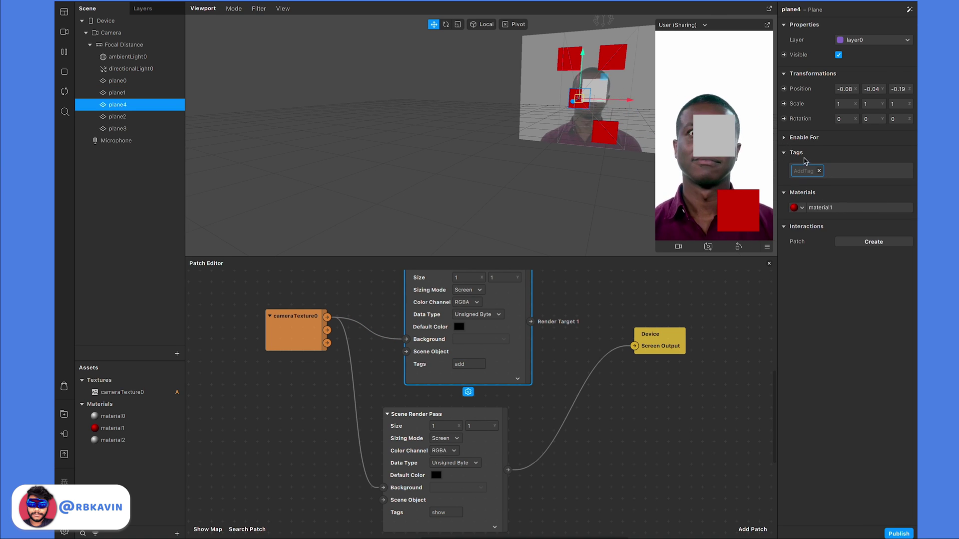
pyautogui.press('Return')
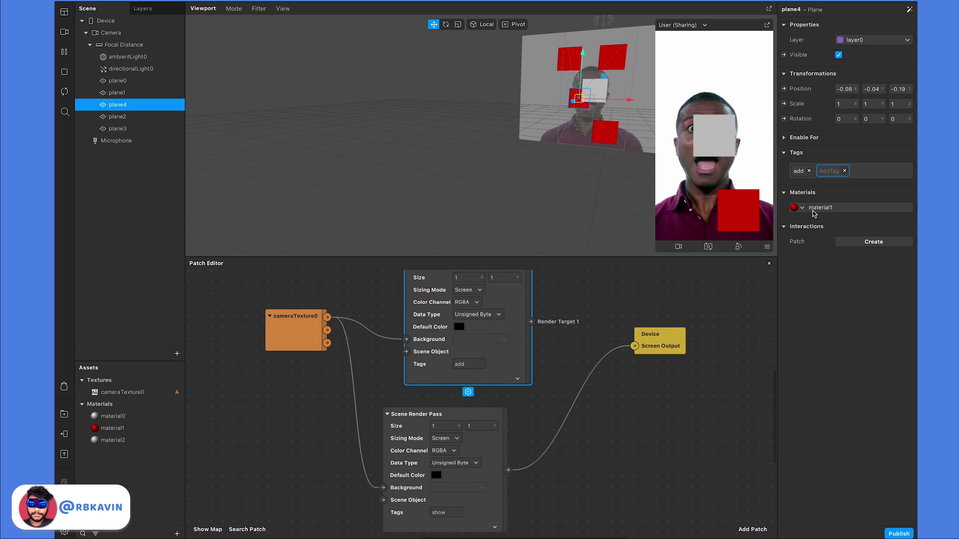
# - Create an Add patch, feed both Scene Render Pass outputs into it, and connect its output to Screen Output
pyautogui.rightClick(545, 325)
pyautogui.write('add')
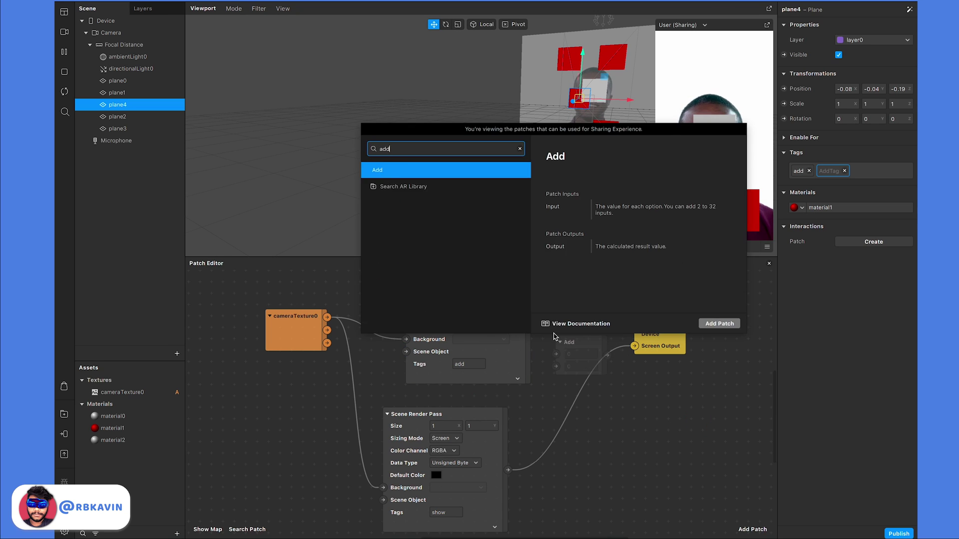
pyautogui.press('Return')
pyautogui.moveTo(531, 321); pyautogui.dragTo(556, 353)
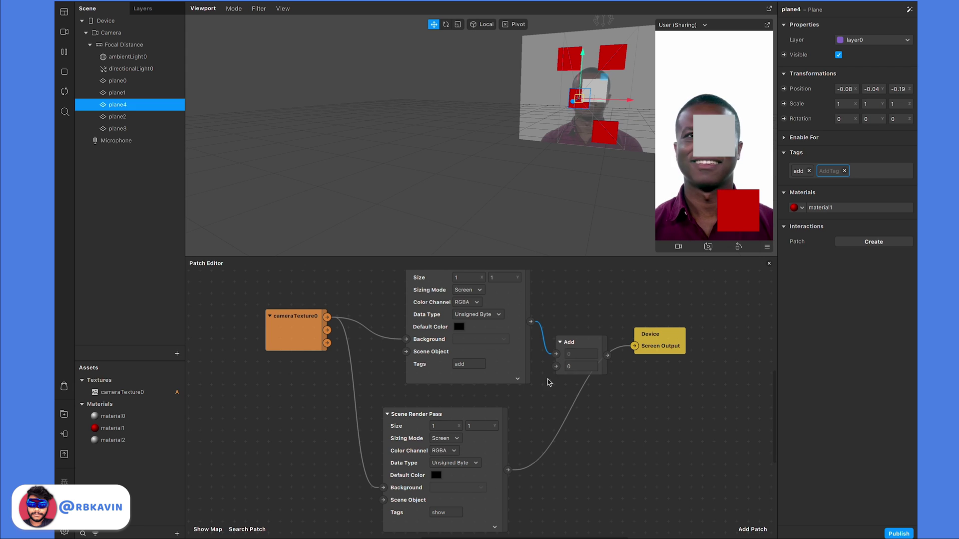
pyautogui.moveTo(511, 471); pyautogui.dragTo(556, 367)
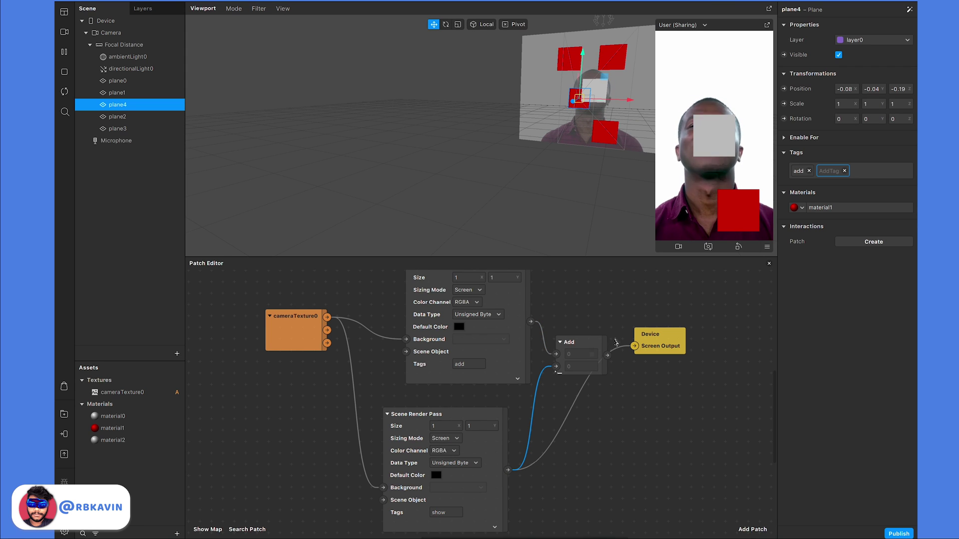
pyautogui.moveTo(610, 356); pyautogui.dragTo(635, 347)
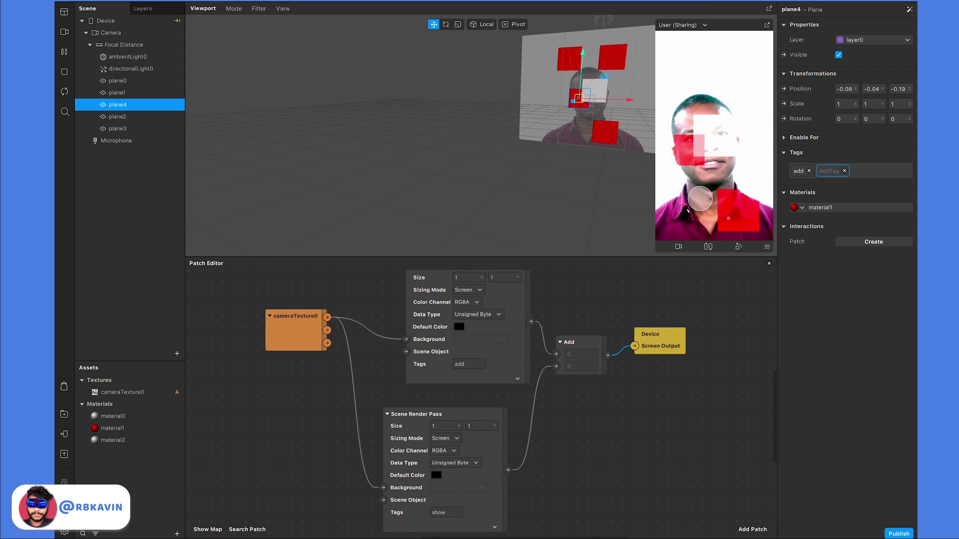
# - Disconnect the camera texture from the Background of the "add" Scene Render Pass, and undo the last change
pyautogui.click(405, 339)
pyautogui.moveTo(406, 340); pyautogui.dragTo(364, 337)
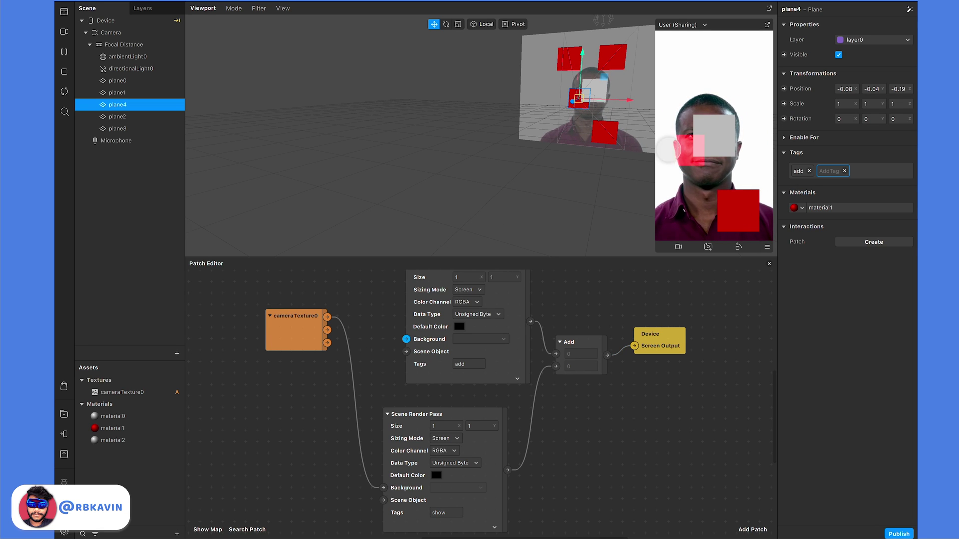
pyautogui.moveTo(619, 107); pyautogui.dragTo(437, 114, button='right')
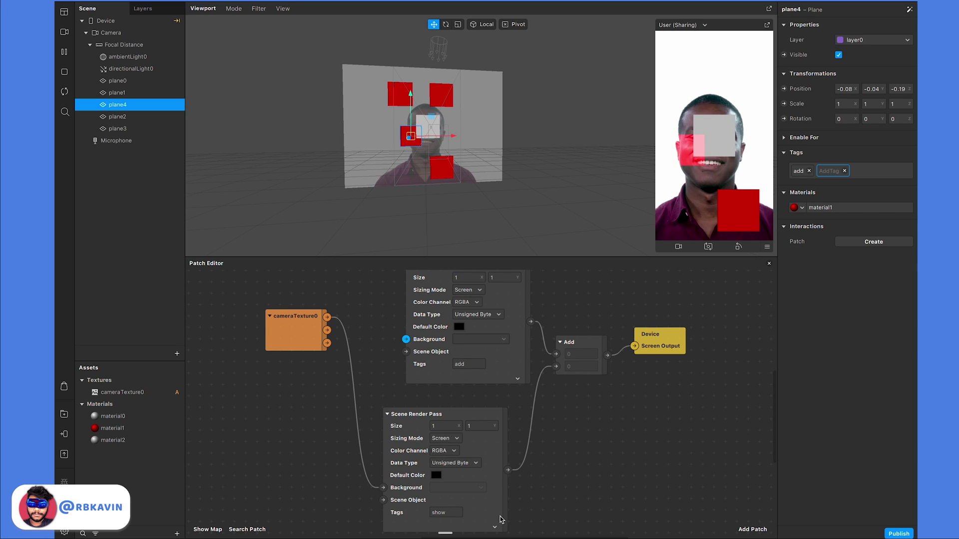
pyautogui.hotkey('ctrl', 'z')
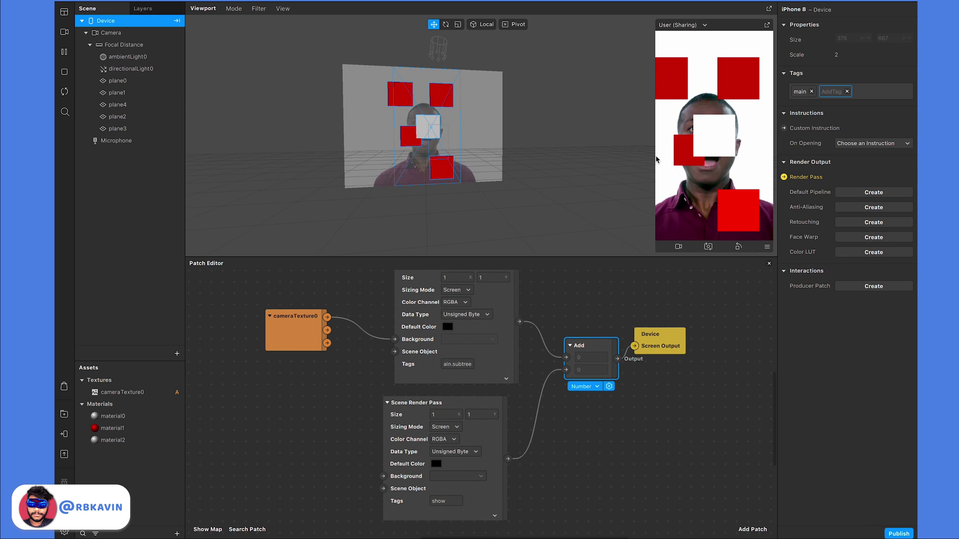
# - Review the tags on plane2 and plane3, and move plane1 to a position of about X 0.065, Y -0.03
pyautogui.click(164, 118)
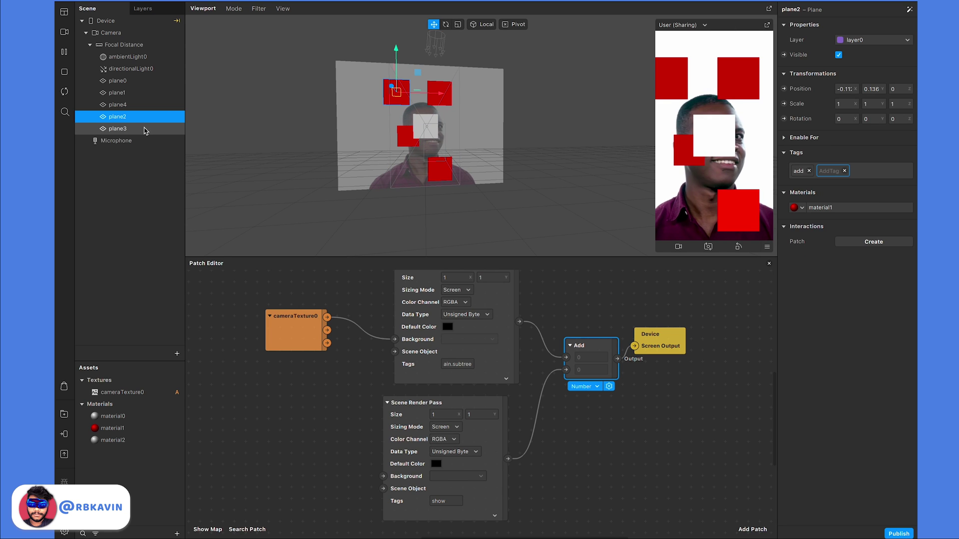
pyautogui.click(145, 129)
pyautogui.click(440, 145)
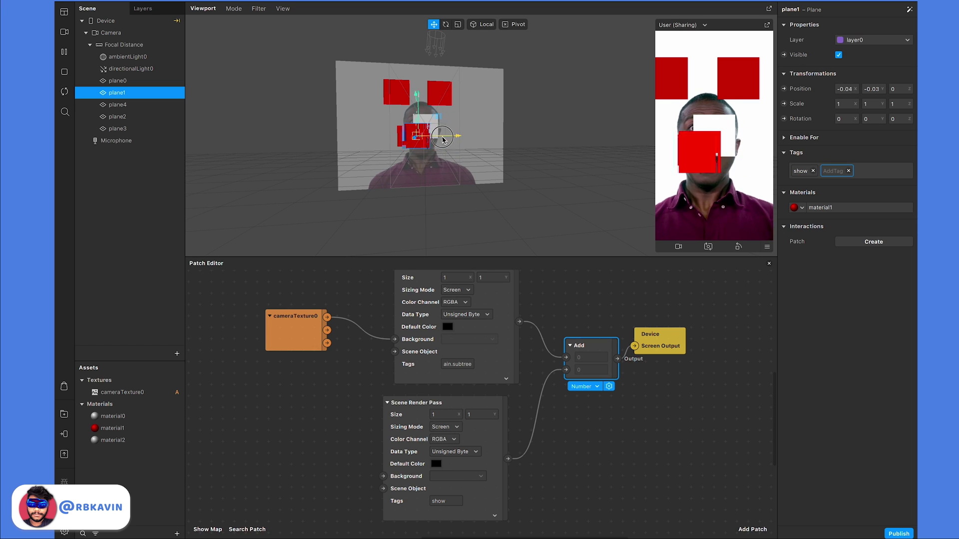
pyautogui.moveTo(444, 145); pyautogui.dragTo(472, 142)
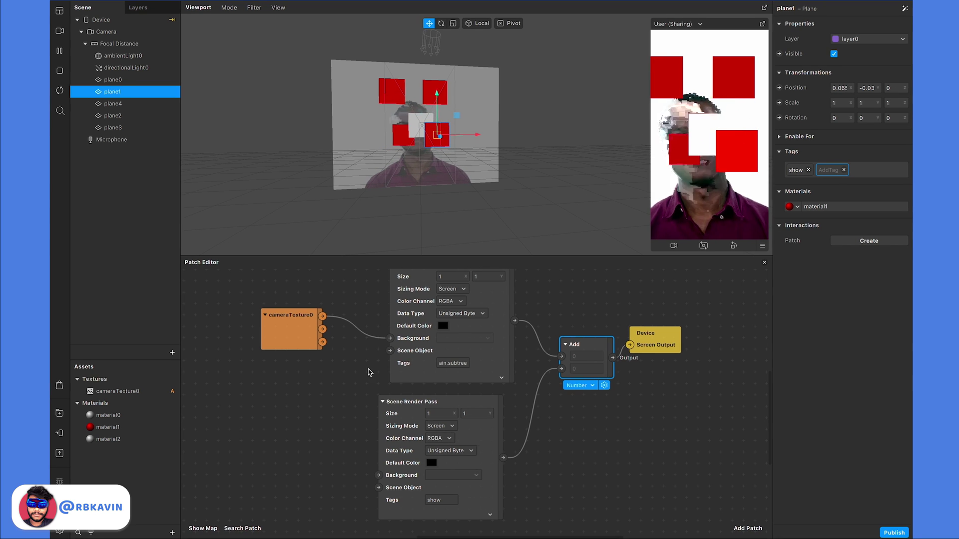
# - Import the recently used Blur patch from the AR Library and wire it between the "show" Scene Render Pass and the Add patch's second input
pyautogui.click(173, 532)
pyautogui.moveTo(232, 422)
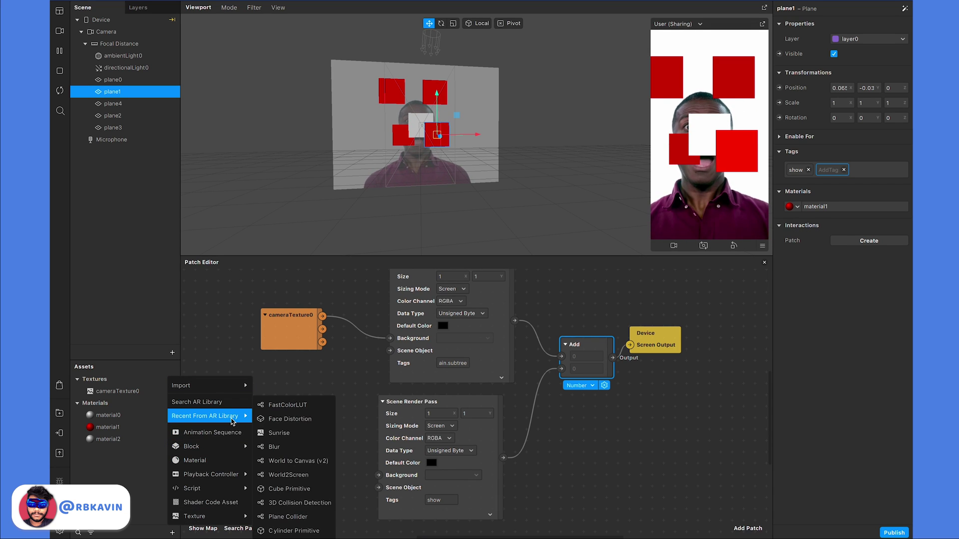
pyautogui.click(277, 446)
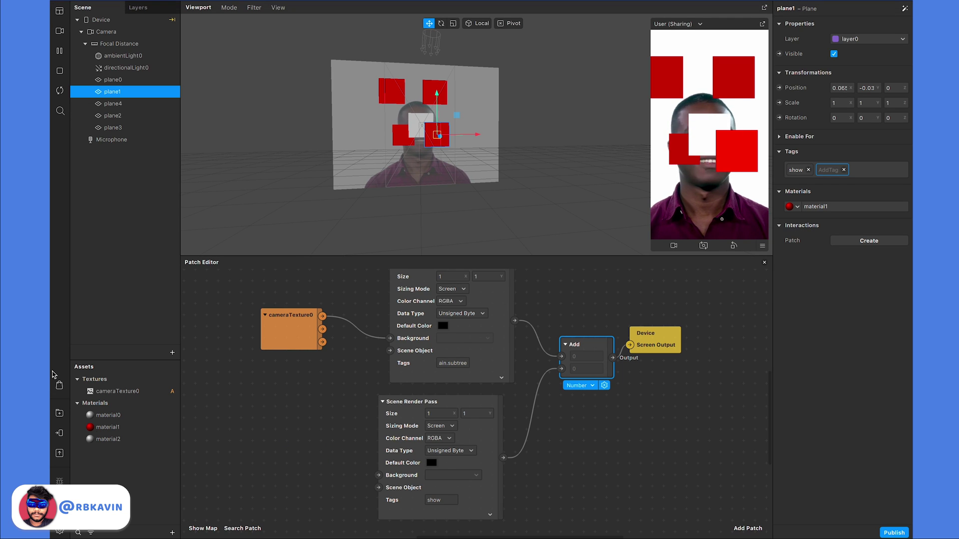
pyautogui.moveTo(111, 469); pyautogui.dragTo(580, 463)
pyautogui.moveTo(508, 460); pyautogui.dragTo(577, 469)
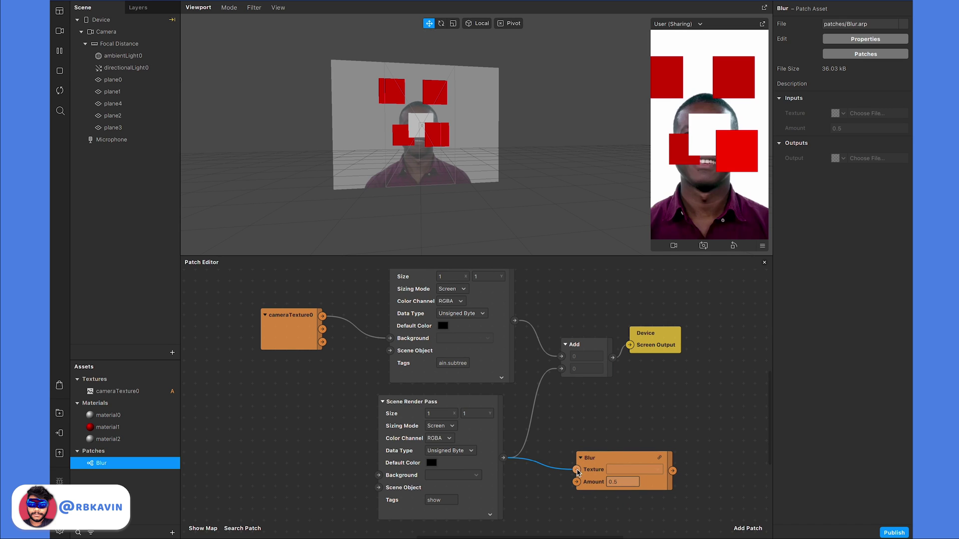
pyautogui.moveTo(673, 471); pyautogui.dragTo(561, 369)
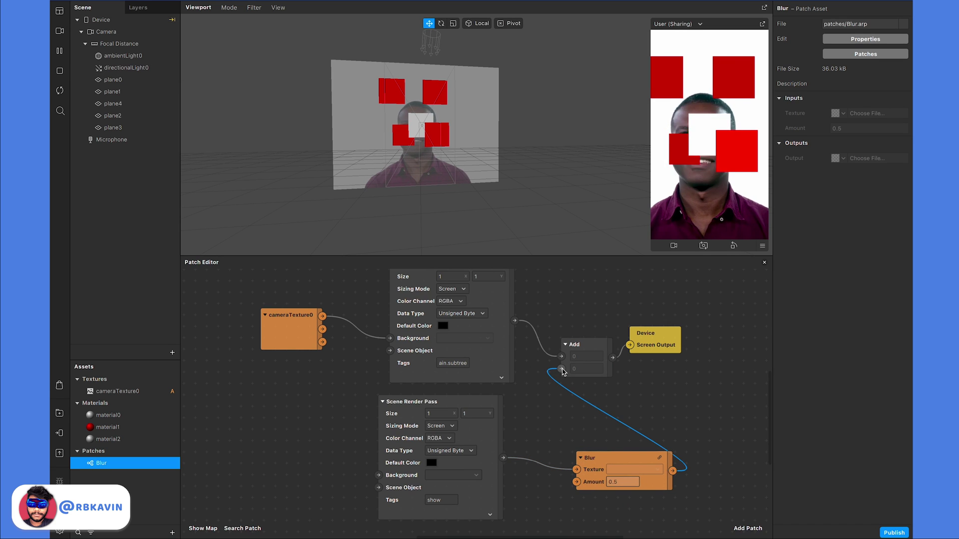
# - Set the Blur patch's Amount to 1 and enlarge the viewport and preview area to inspect the effect
pyautogui.click(621, 482)
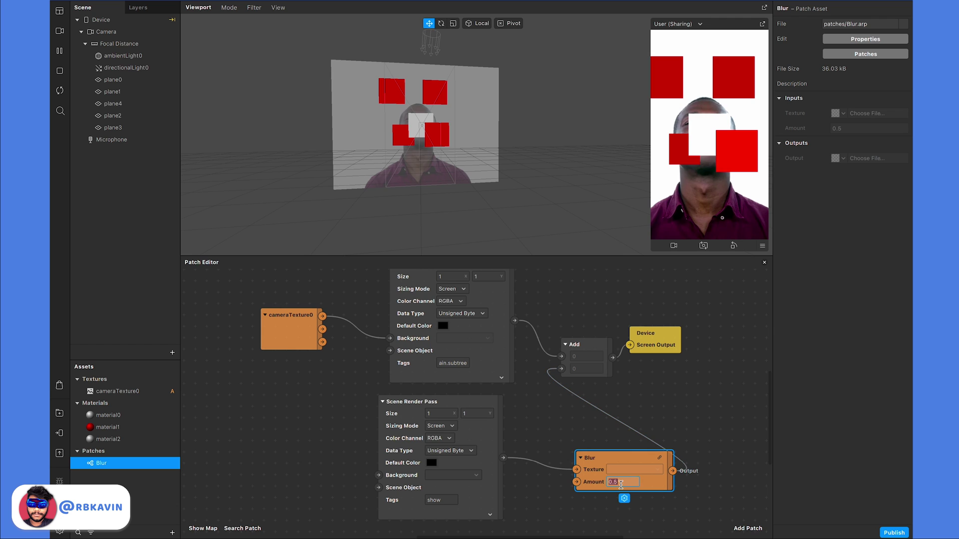
pyautogui.write('1')
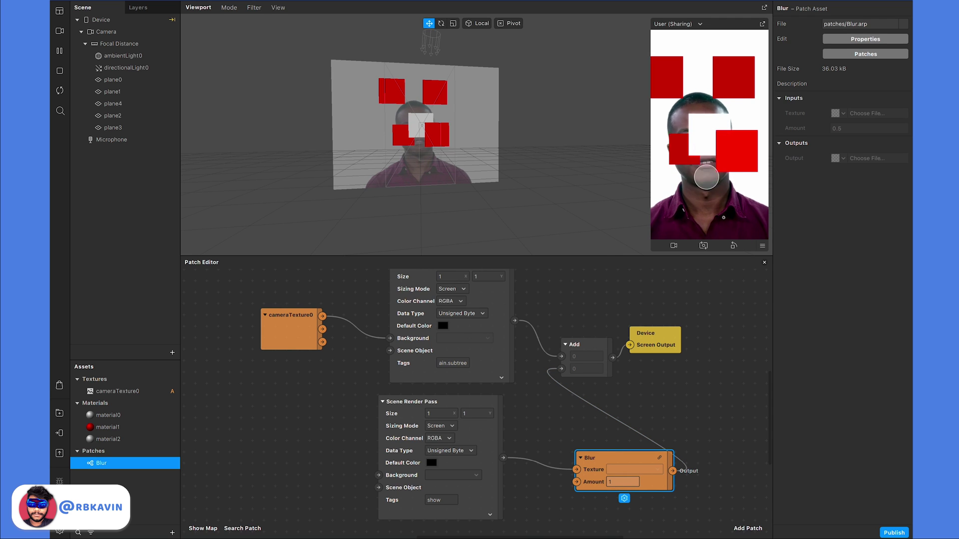
pyautogui.moveTo(599, 256); pyautogui.dragTo(643, 389)
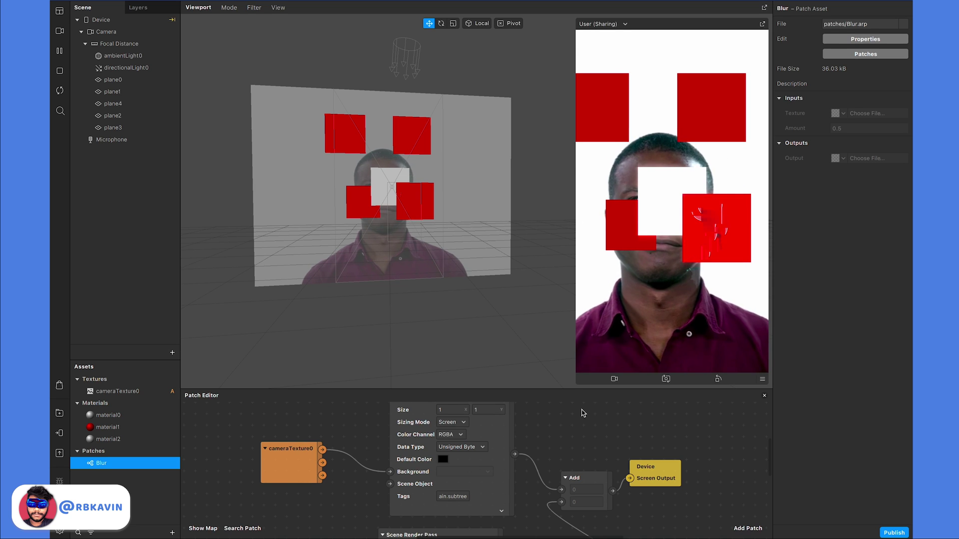
pyautogui.scroll(-5, 540, 456)
pyautogui.scroll(3, 540, 456)
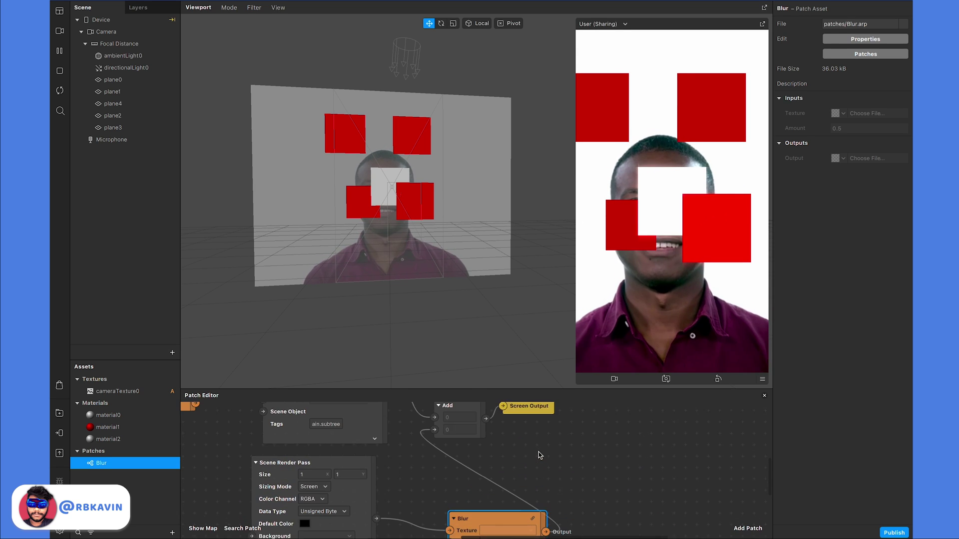
# - Connect the "show" Scene Render Pass directly to Screen Output to preview it alone, and reconnect the Add patch's output to Screen Output
pyautogui.click(392, 499)
pyautogui.moveTo(392, 500); pyautogui.dragTo(496, 411)
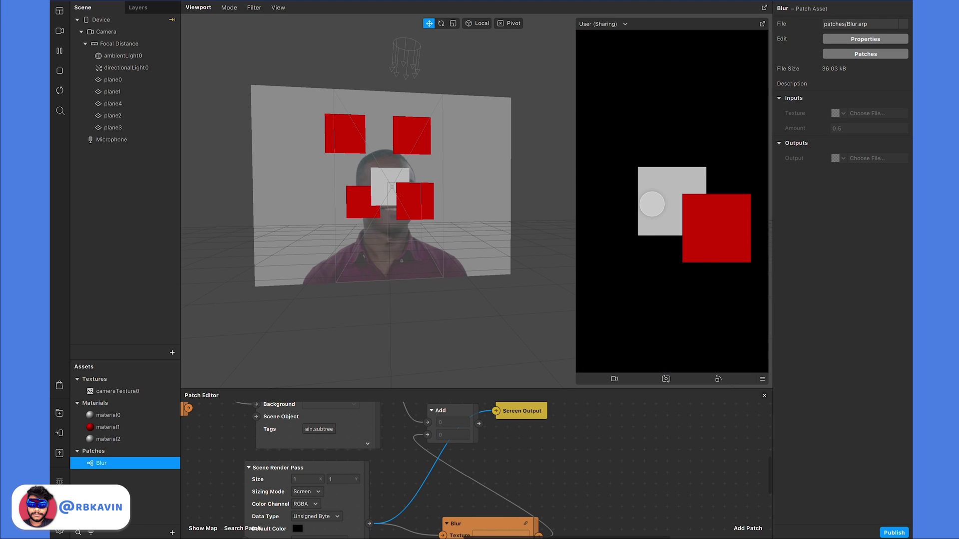
pyautogui.scroll(2, 406, 501)
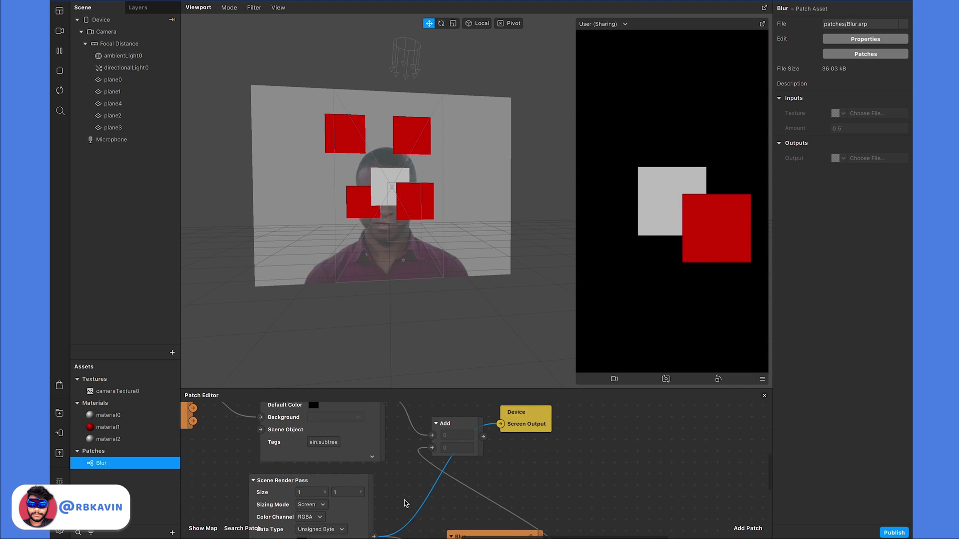
pyautogui.click(492, 456)
pyautogui.moveTo(496, 458); pyautogui.dragTo(509, 444)
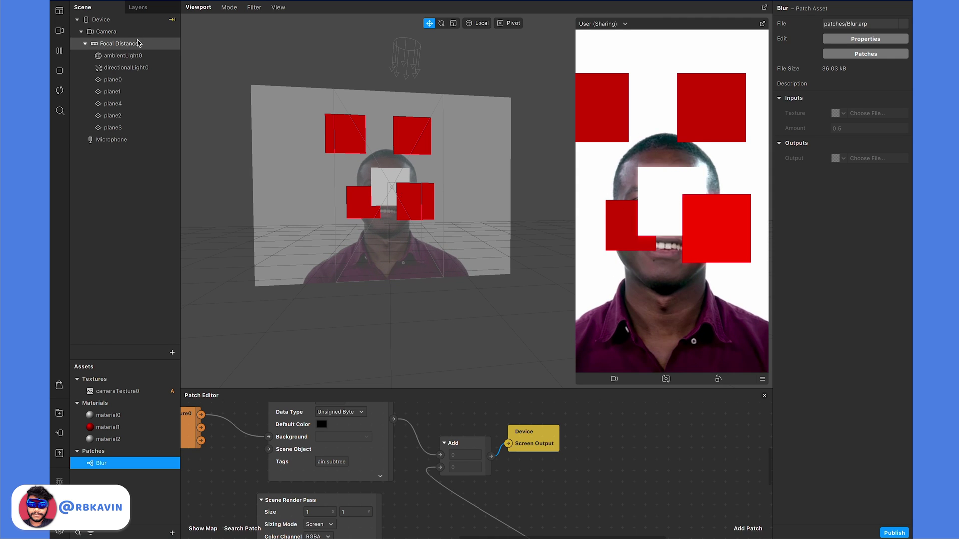
# - Add a Multiply patch fed by cameraTexture0's RGBA output
pyautogui.hscroll(-5, 333, 473)
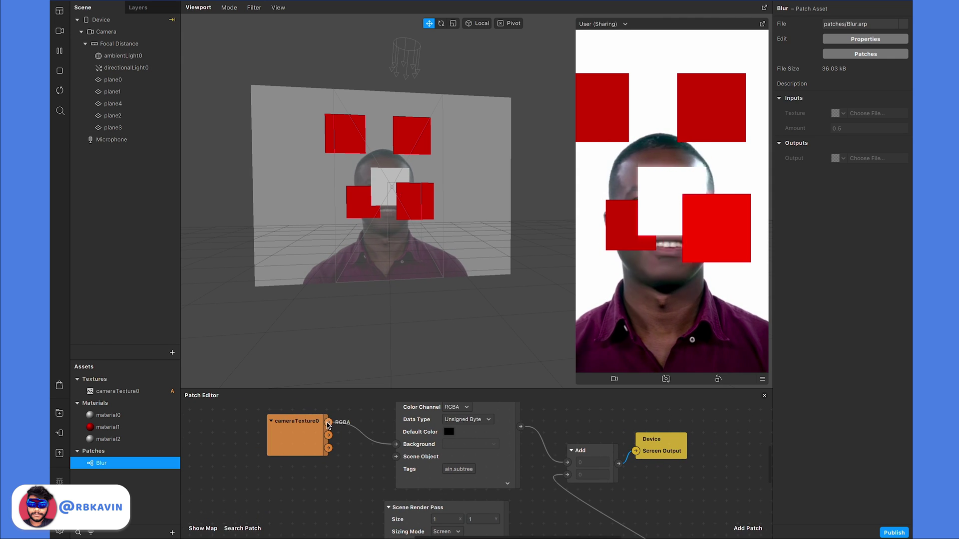
pyautogui.hscroll(2, 328, 423)
pyautogui.moveTo(307, 430); pyautogui.dragTo(236, 446)
pyautogui.write('mul')
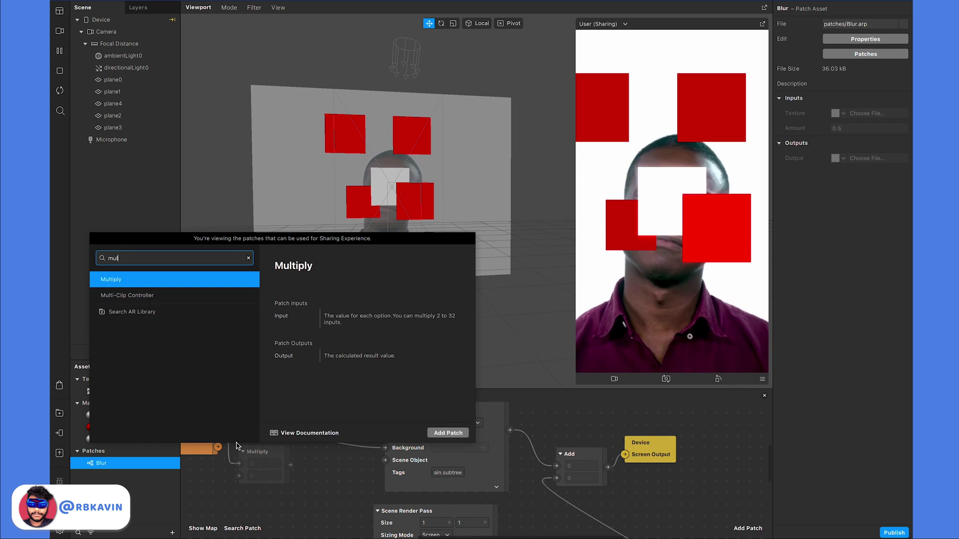
pyautogui.press('Return')
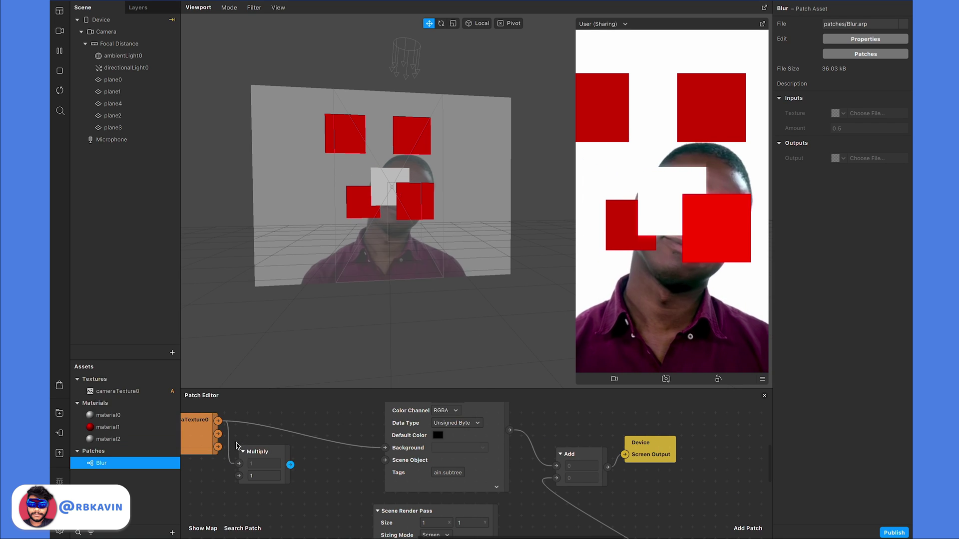
# - Change the Multiply patch's data type to Color and set its second input to a grey shade
pyautogui.click(262, 476)
pyautogui.click(252, 492)
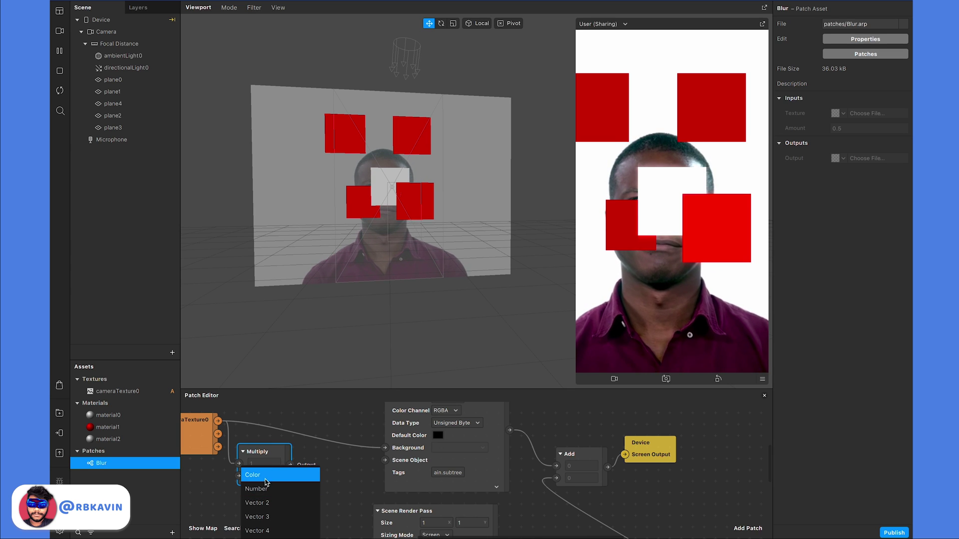
pyautogui.click(262, 483)
pyautogui.click(254, 475)
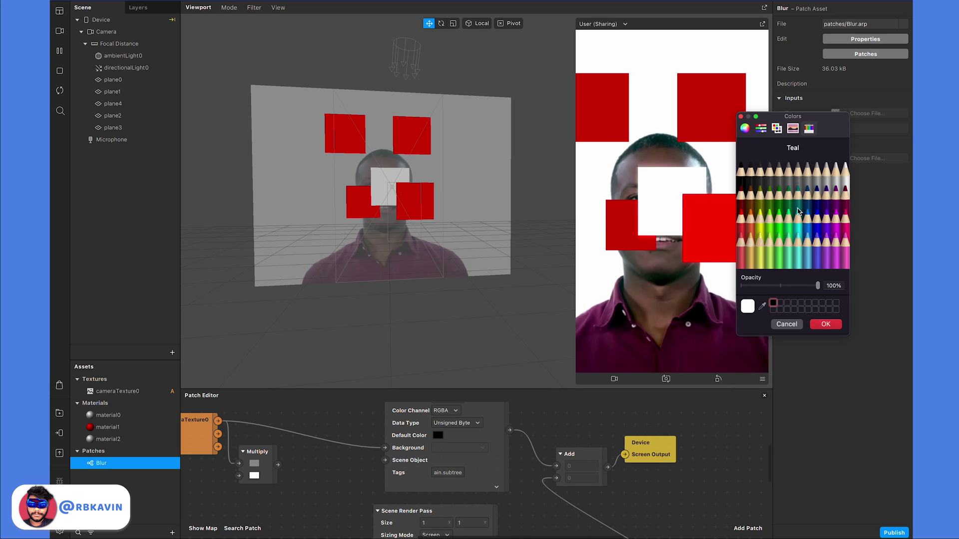
pyautogui.click(789, 167)
pyautogui.click(818, 325)
# - Add a Shader Render Pass fed by the Multiply patch's output
pyautogui.moveTo(278, 465); pyautogui.dragTo(309, 465)
pyautogui.write('shad')
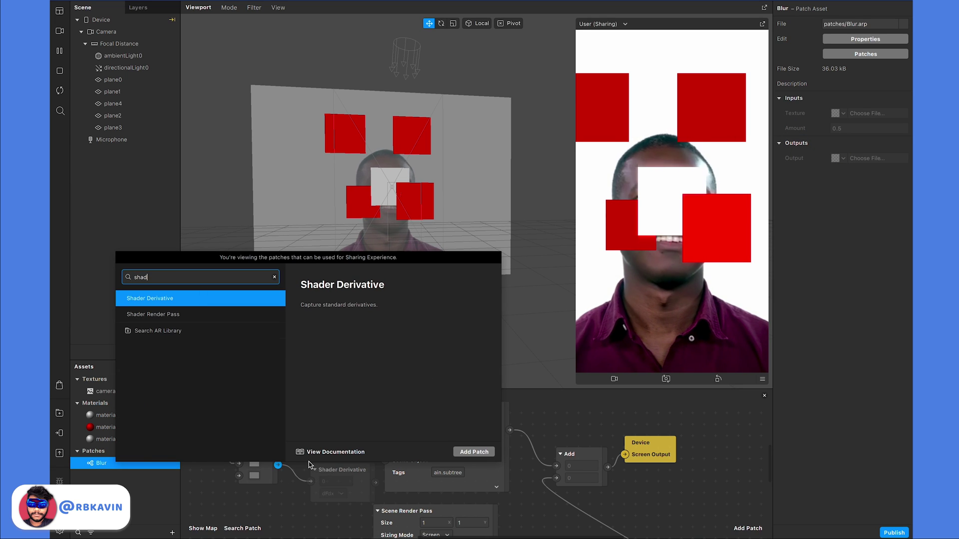
pyautogui.press('Down')
pyautogui.press('Return')
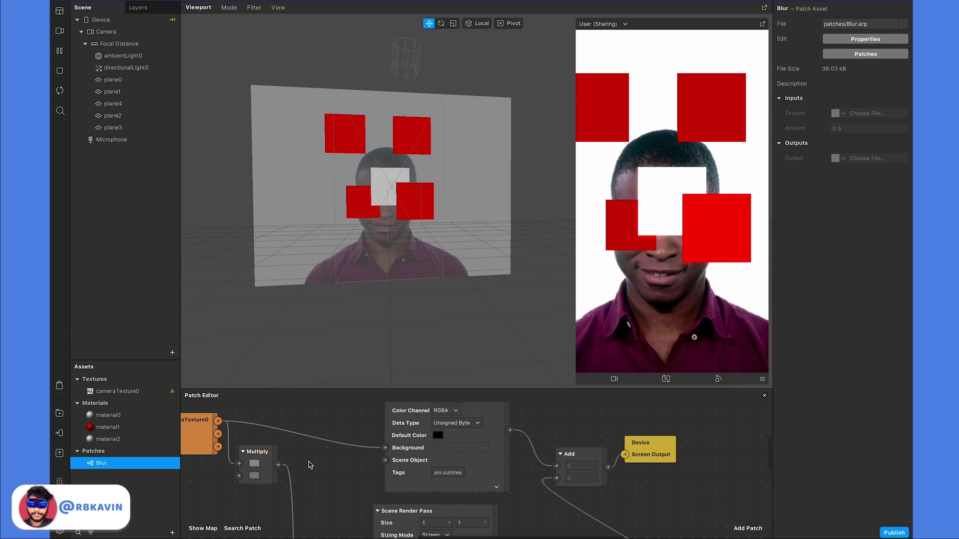
# - Arrange cameraTexture0, Multiply and the Shader Render Pass in a row before the upper Scene Render Pass, and connect the shader pass's output to its Background
pyautogui.scroll(-5, 310, 465)
pyautogui.scroll(-3, 310, 464)
pyautogui.moveTo(339, 463); pyautogui.dragTo(387, 413)
pyautogui.scroll(2, 387, 414)
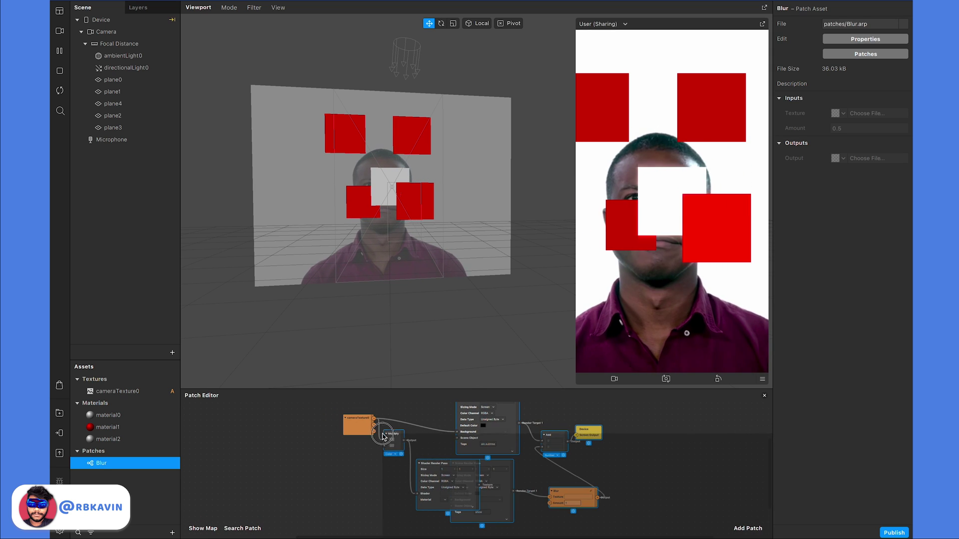
pyautogui.click(391, 475)
pyautogui.moveTo(391, 475); pyautogui.dragTo(345, 412)
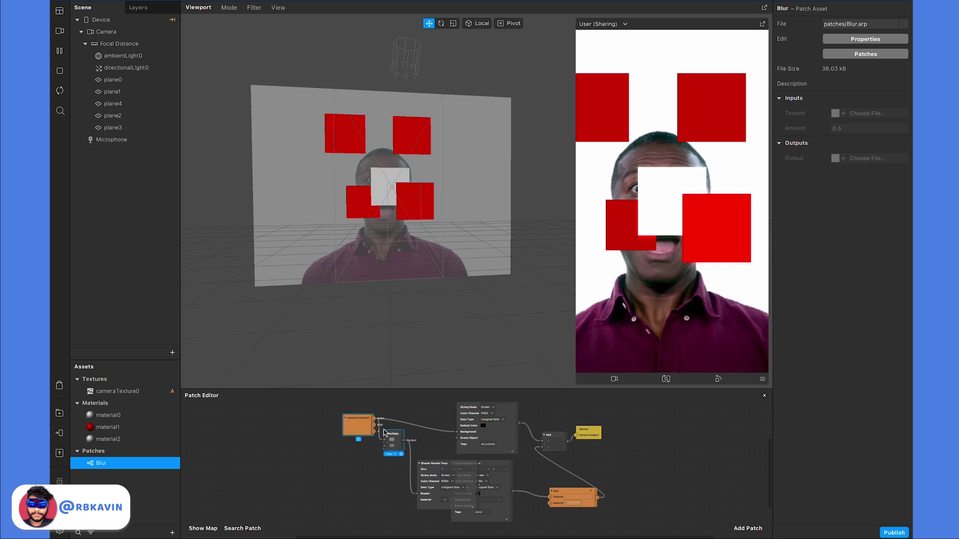
pyautogui.moveTo(393, 441); pyautogui.dragTo(341, 442)
pyautogui.moveTo(452, 469); pyautogui.dragTo(457, 434)
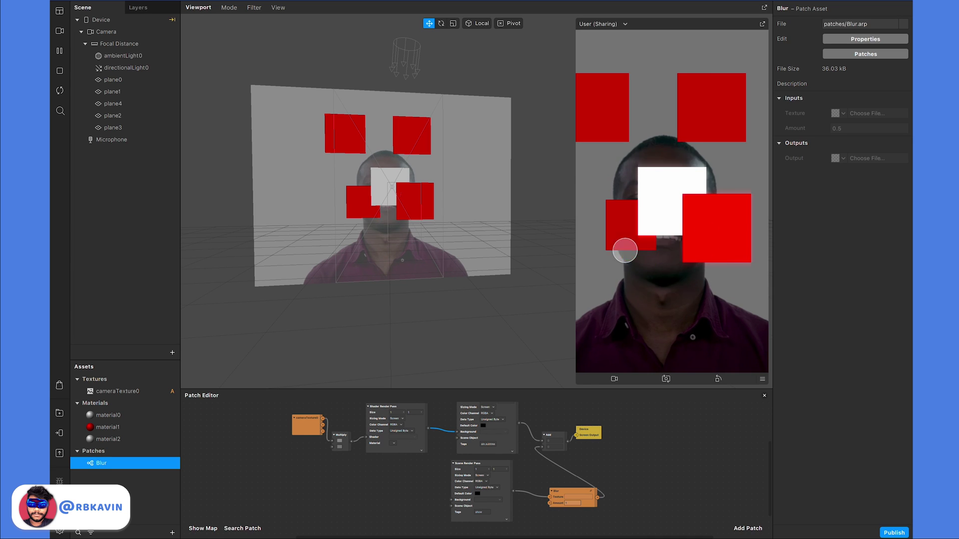
# - Disconnect and reconnect Blur's output at the Add patch's second input to compare previews, and move the Blur patch closer to the "show" Scene Render Pass
pyautogui.moveTo(546, 453); pyautogui.dragTo(524, 451)
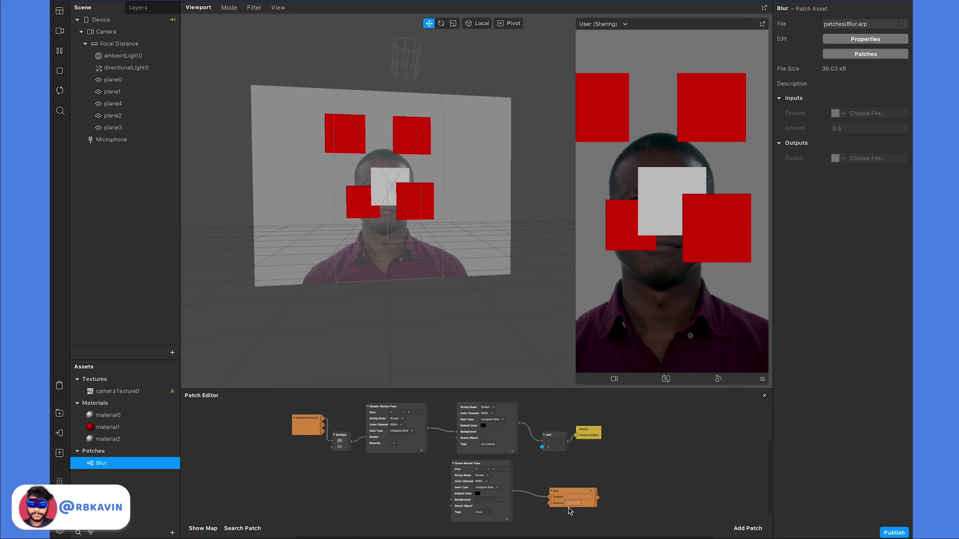
pyautogui.moveTo(598, 498); pyautogui.dragTo(542, 452)
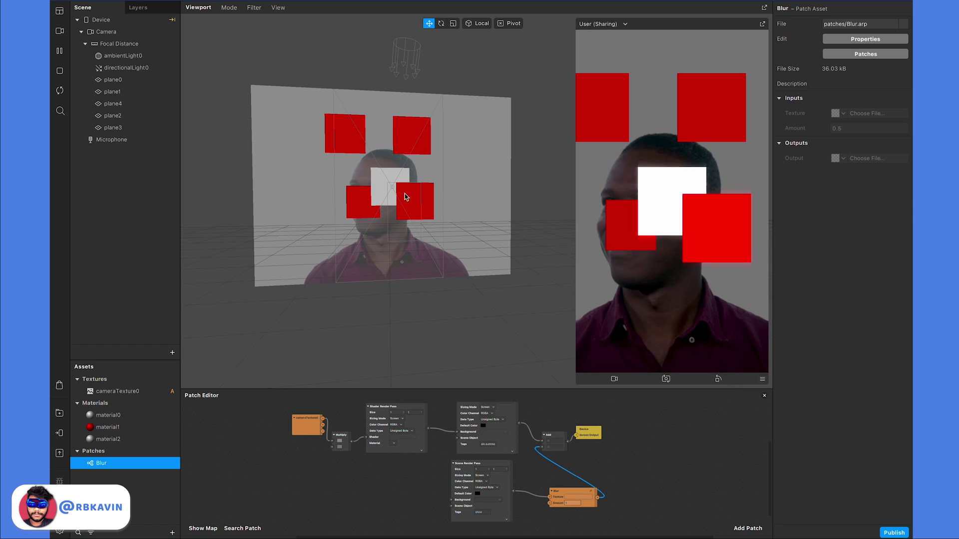
pyautogui.moveTo(567, 492); pyautogui.dragTo(531, 470)
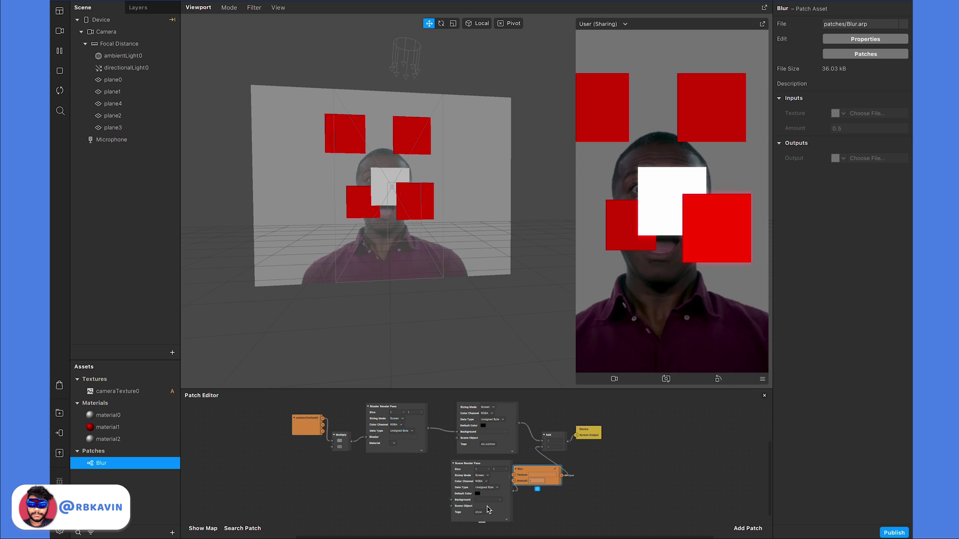
# - Give plane3 the tag "show" to preview it in the blurred pass, and remove the tag again
pyautogui.click(142, 127)
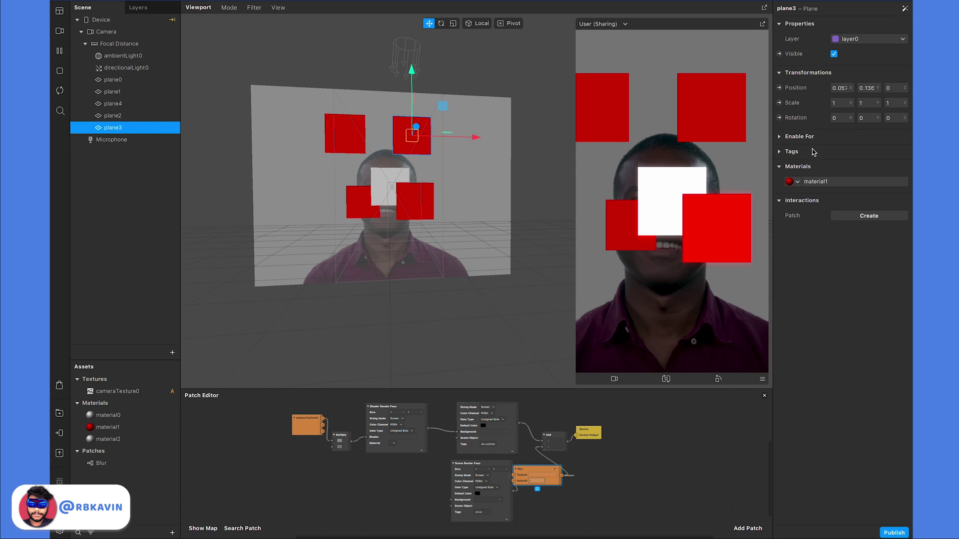
pyautogui.click(780, 152)
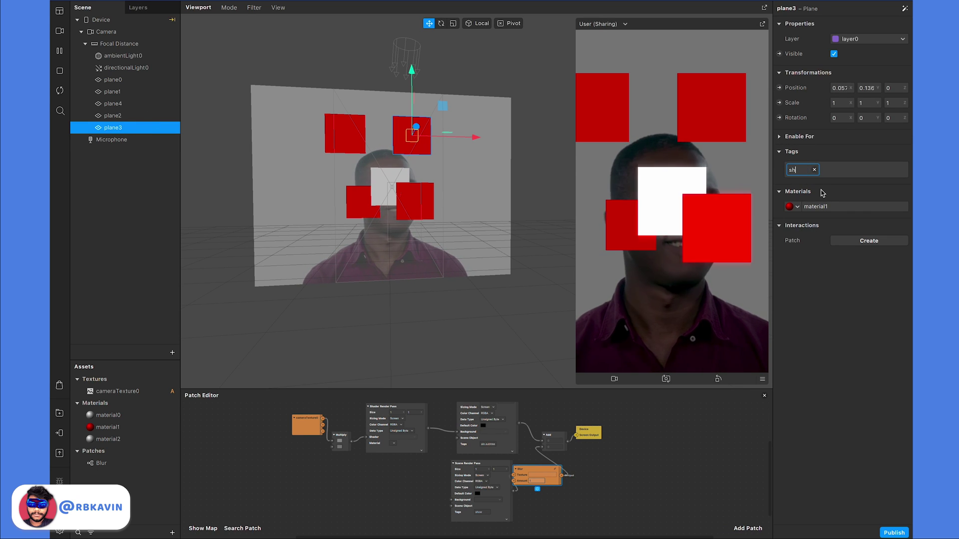
pyautogui.press('Return')
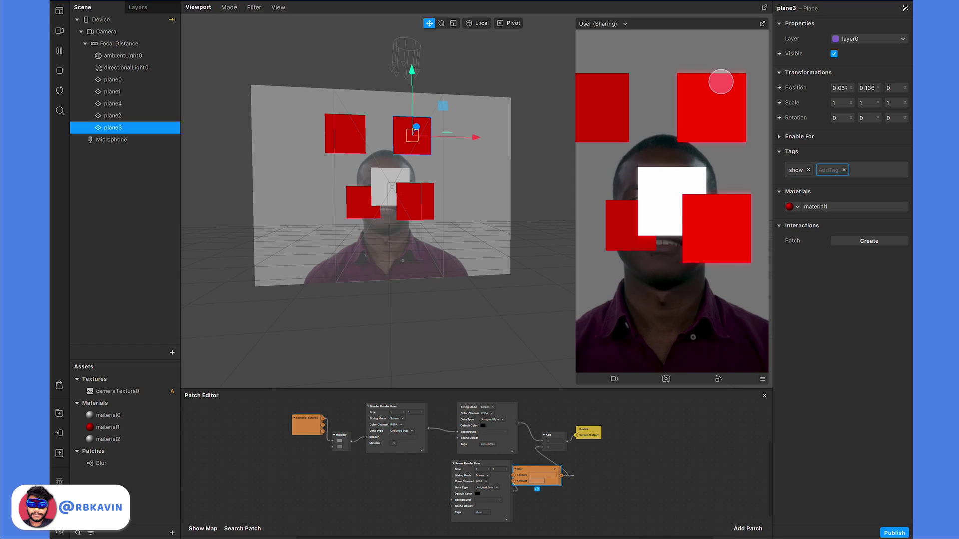
pyautogui.click(808, 170)
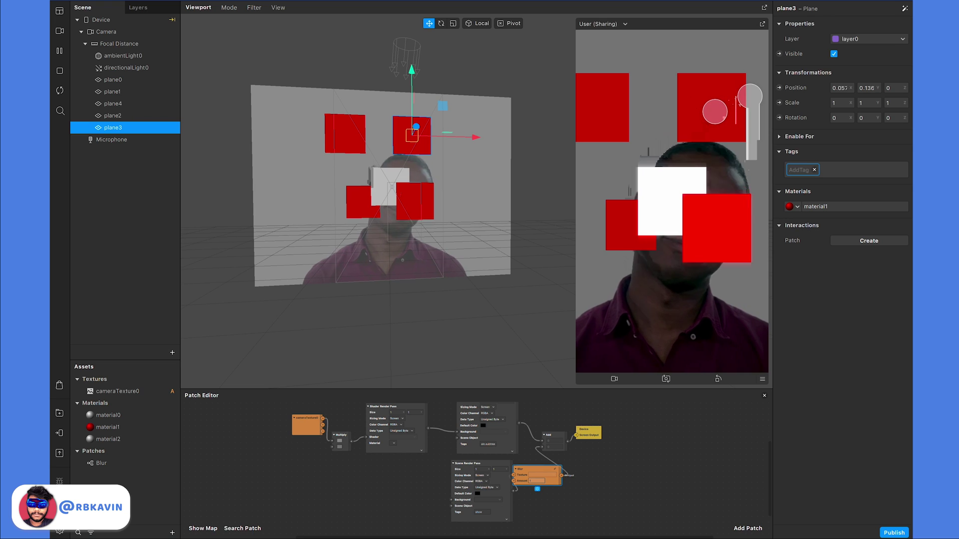